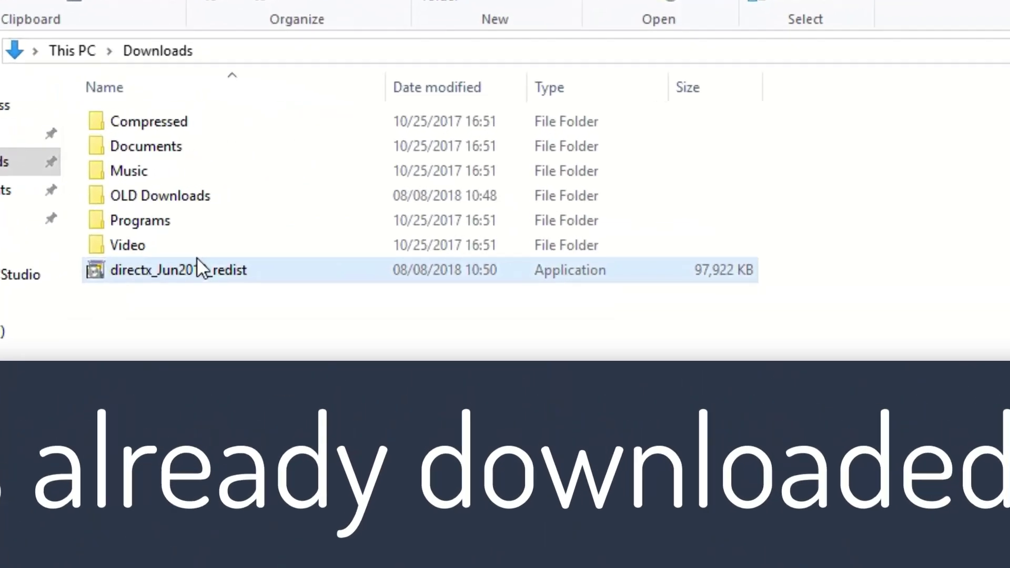
# - Create a new folder named "directx offline" in the Downloads folder
pyautogui.click(209, 273)
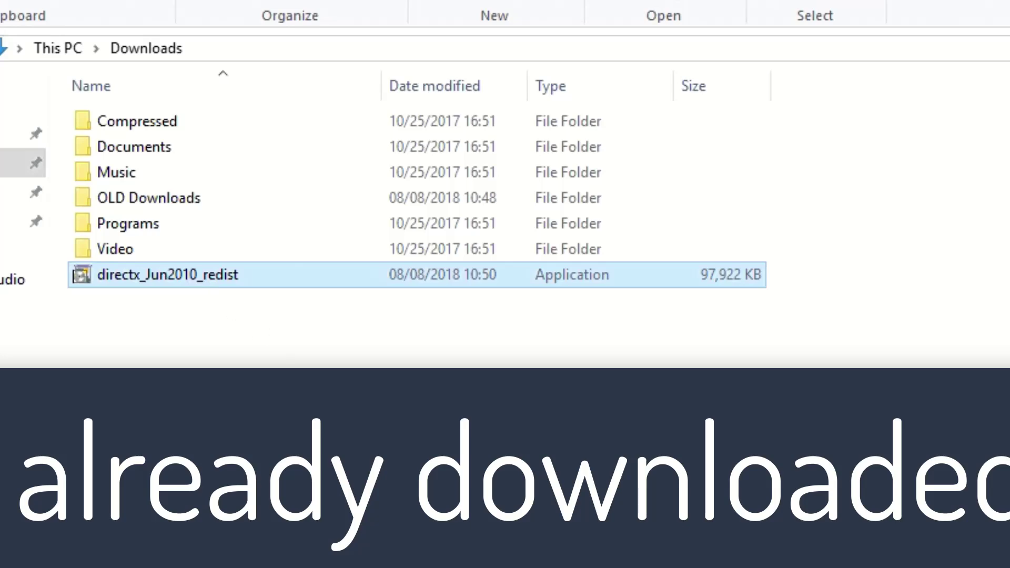
pyautogui.hotkey('ctrl', 'shift', 'n')
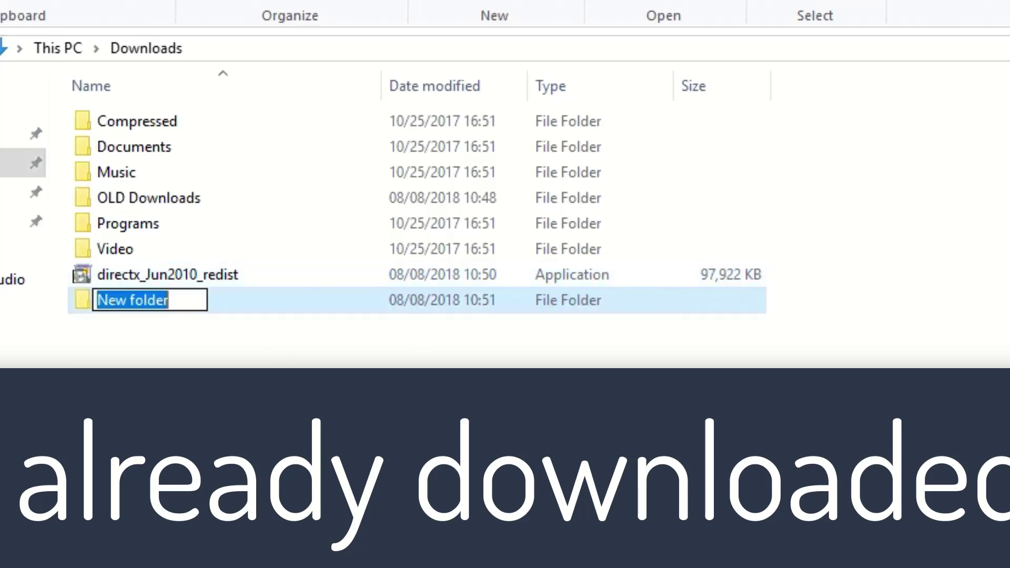
pyautogui.write('direc')
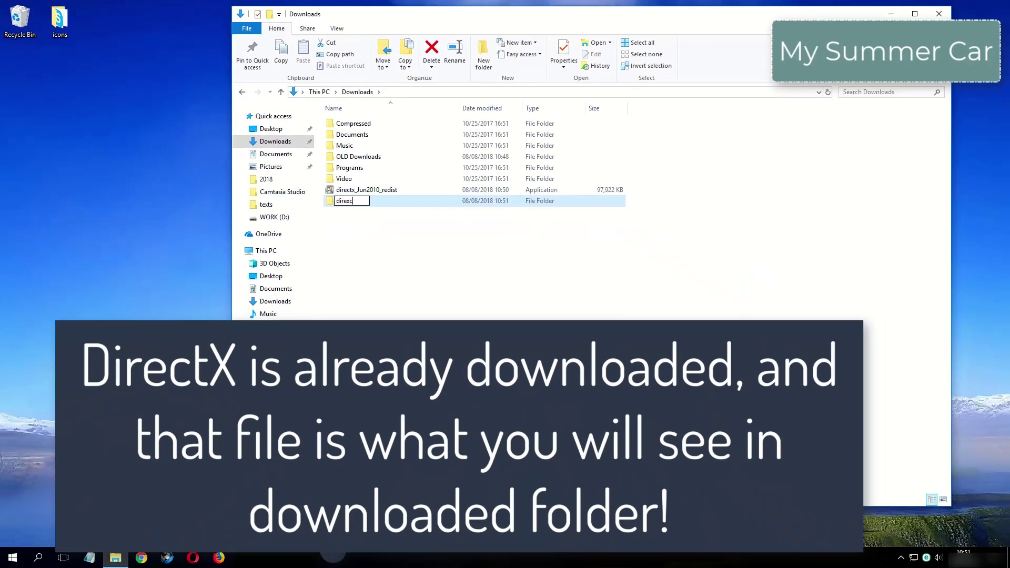
pyautogui.write('tx')
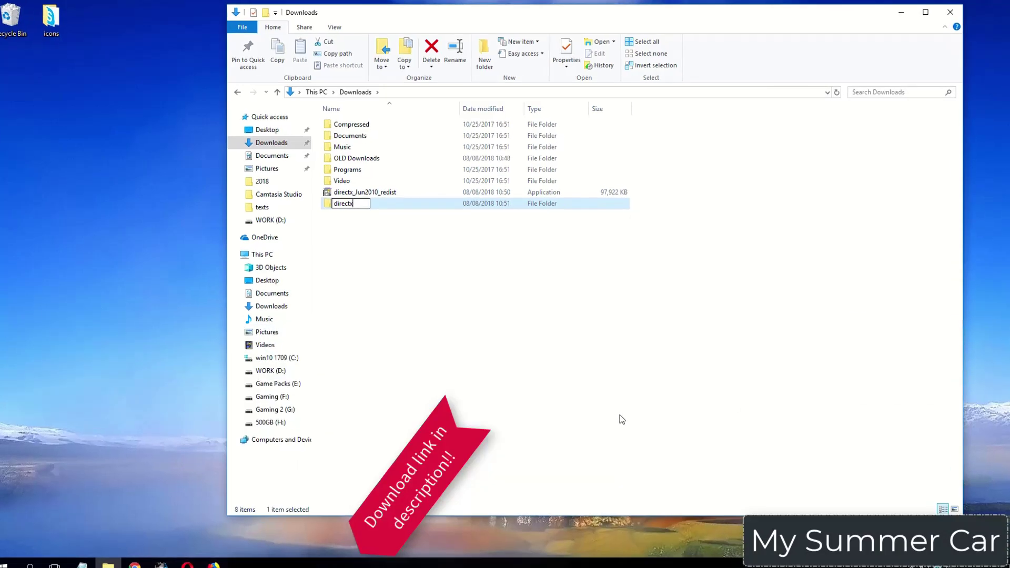
pyautogui.write(' off')
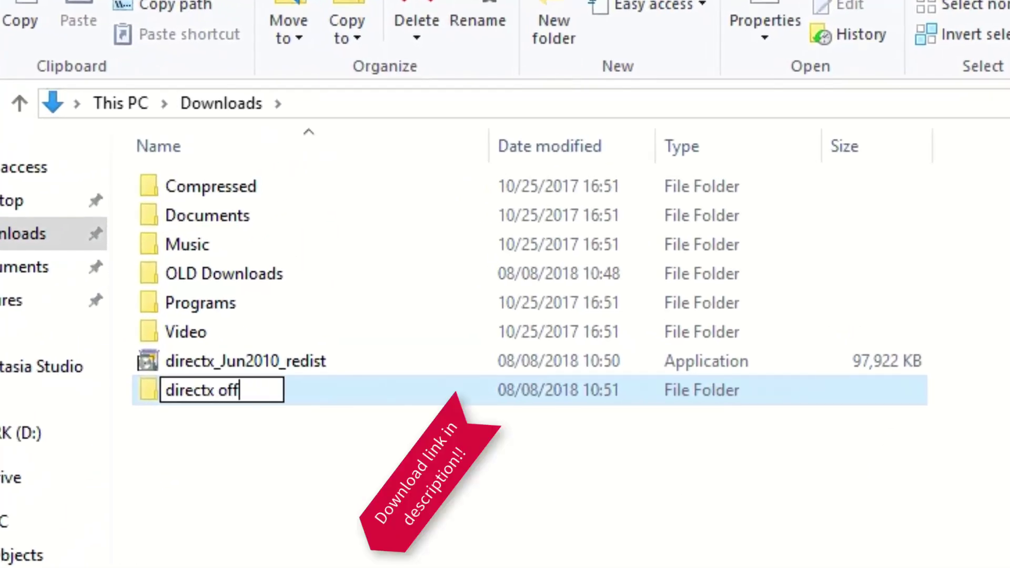
pyautogui.write('line')
pyautogui.press('Return')
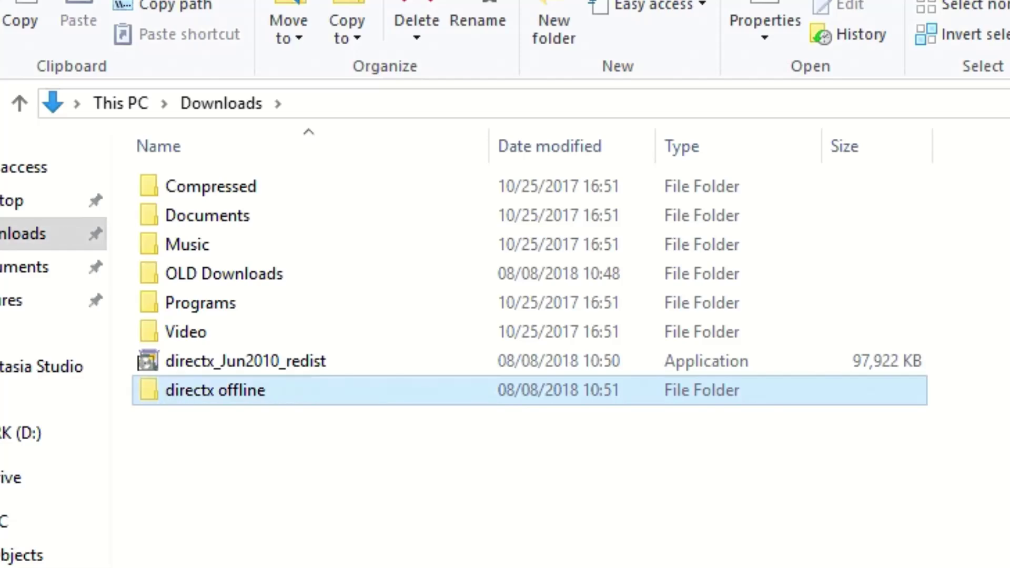
# - Run directx_Jun2010_redist from Downloads and accept its license agreement
pyautogui.click(287, 361)
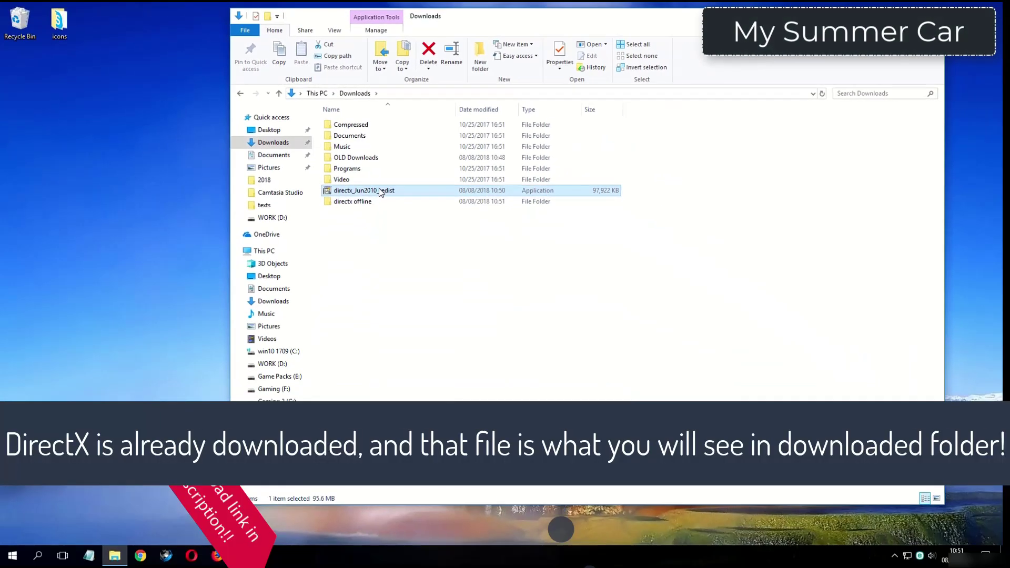
pyautogui.doubleClick(380, 190)
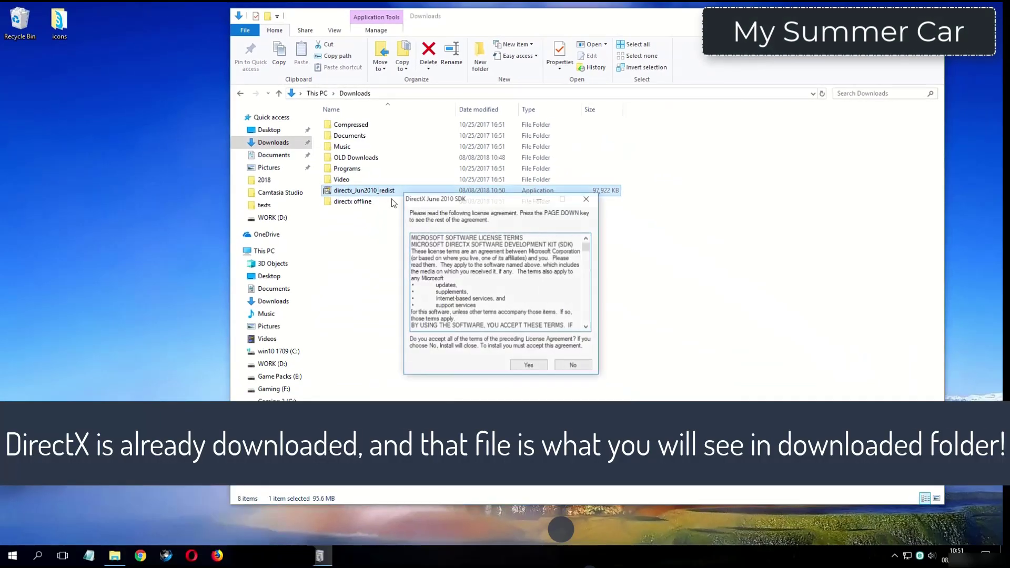
pyautogui.click(525, 366)
# - Choose the "directx offline" folder inside Downloads as the extraction location and extract the DirectX files there
pyautogui.click(570, 290)
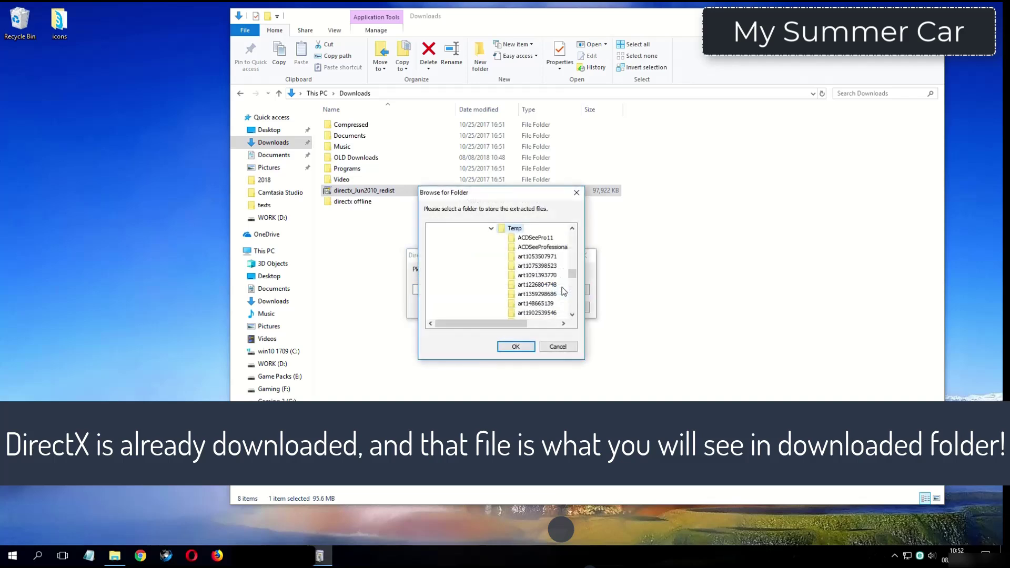
pyautogui.scroll(-10, 499, 263)
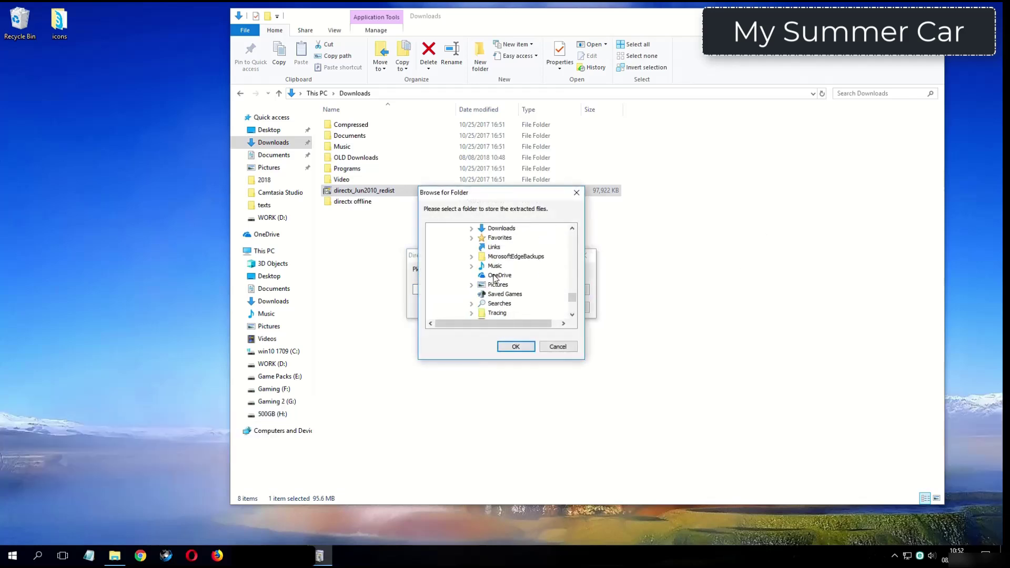
pyautogui.click(499, 229)
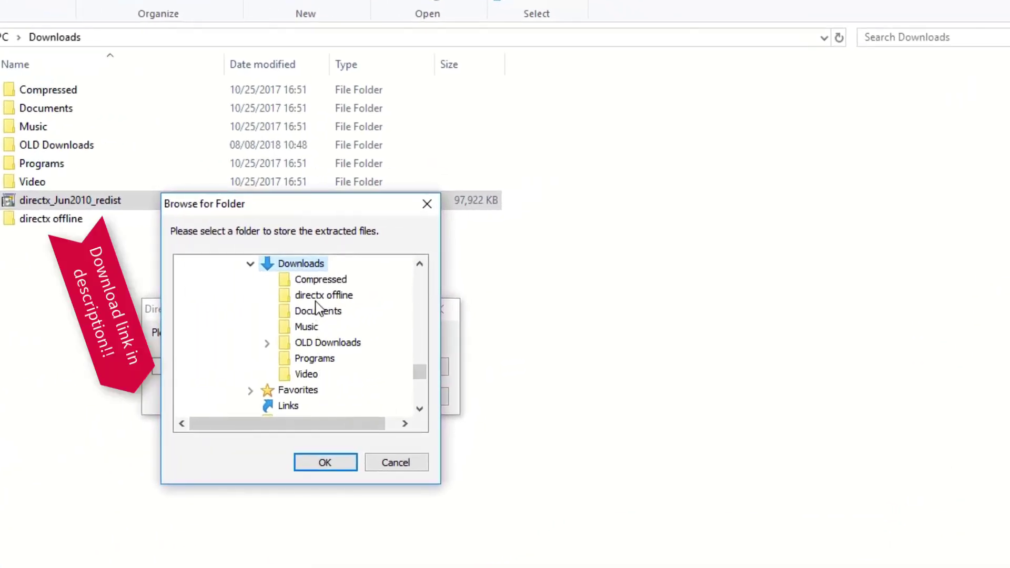
pyautogui.click(317, 295)
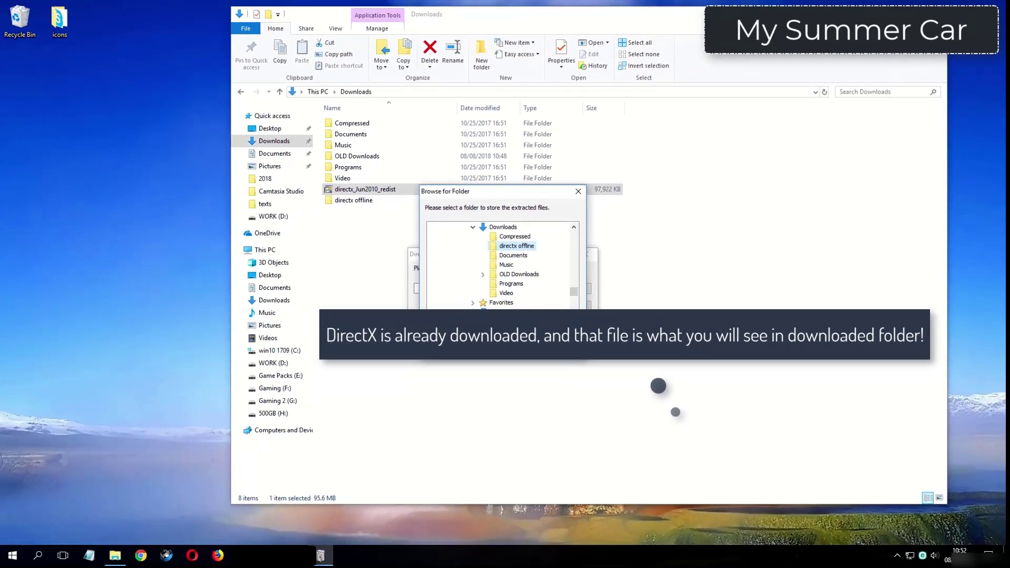
pyautogui.click(338, 467)
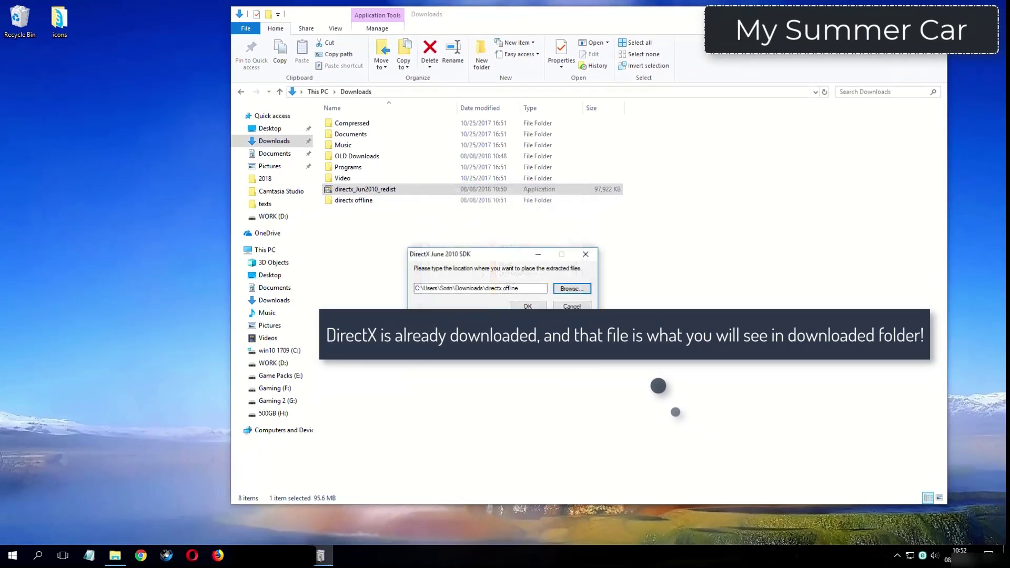
pyautogui.click(434, 288)
pyautogui.click(528, 303)
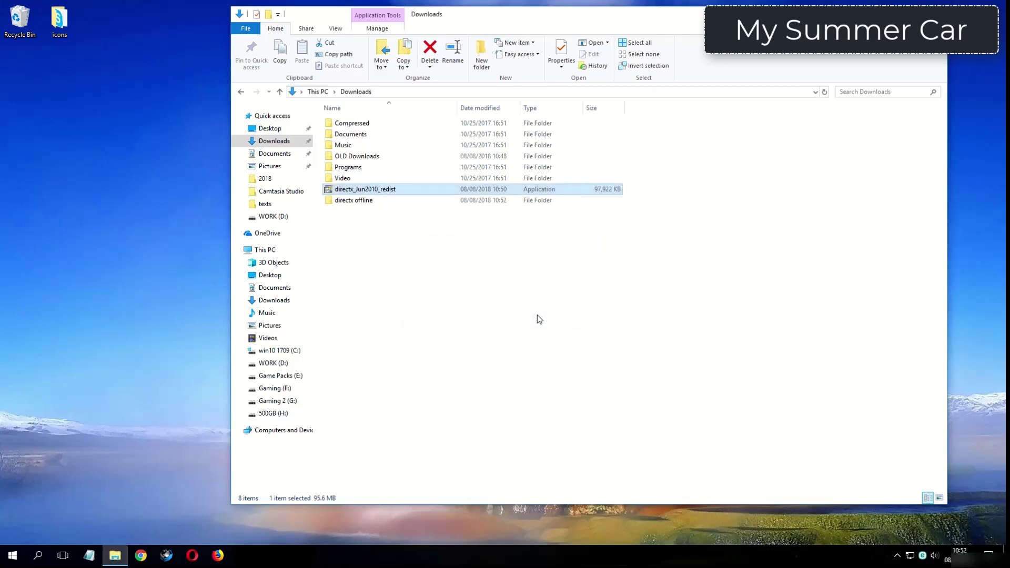
# - Open the "directx offline" folder and launch the DXSETUP application in it
pyautogui.click(370, 203)
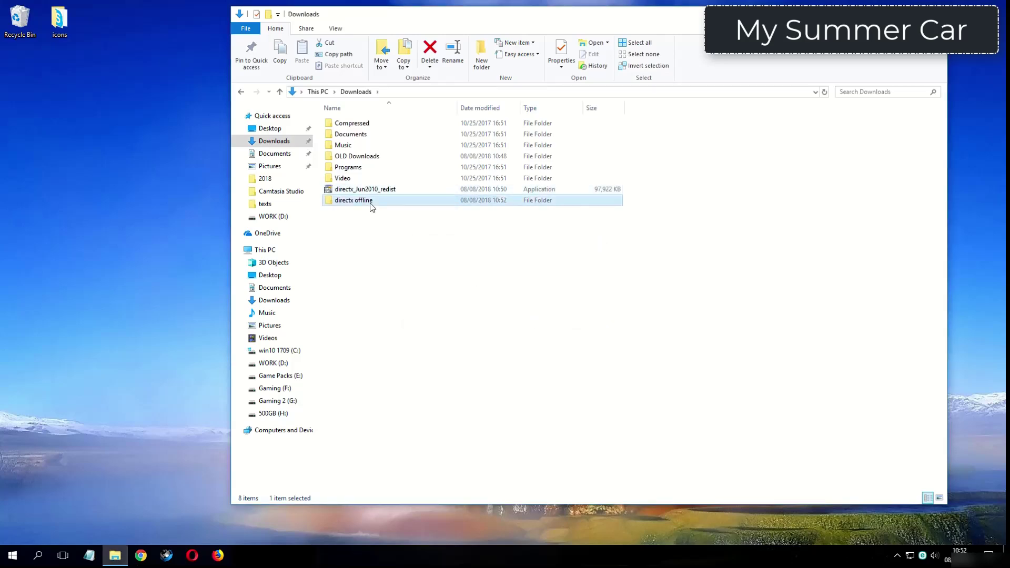
pyautogui.doubleClick(370, 203)
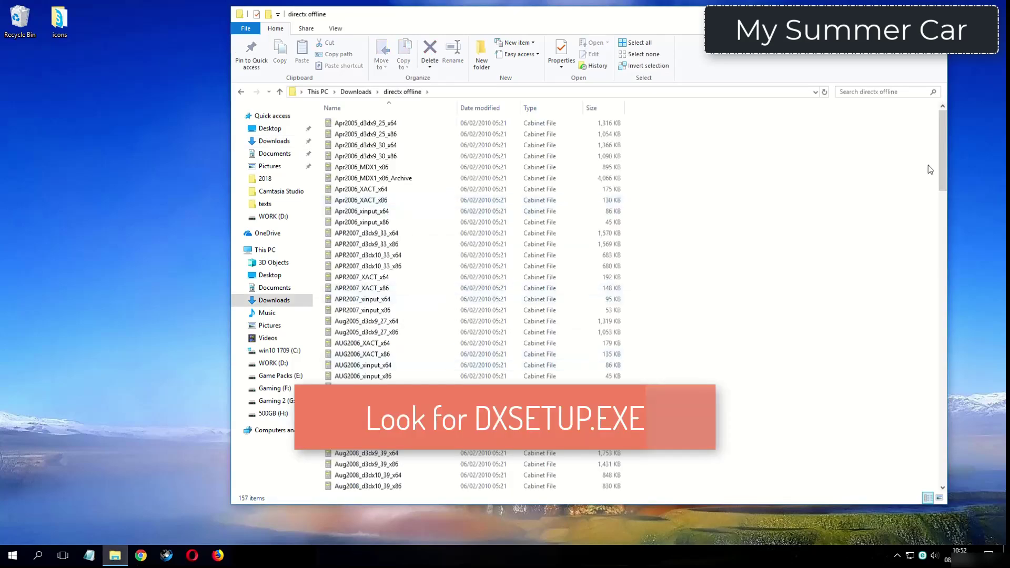
pyautogui.scroll(-8, 446, 346)
pyautogui.scroll(-7, 368, 347)
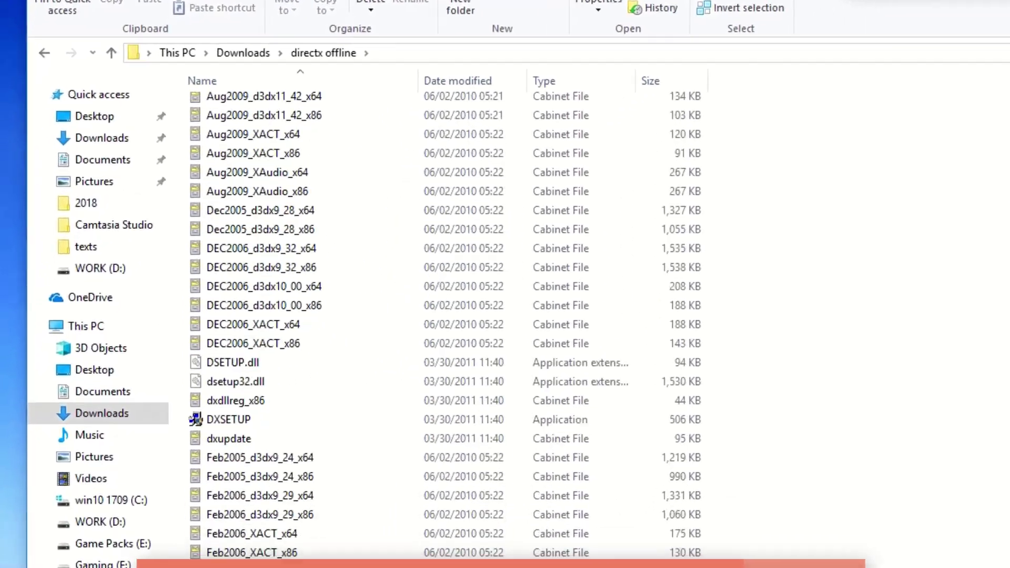
pyautogui.click(363, 378)
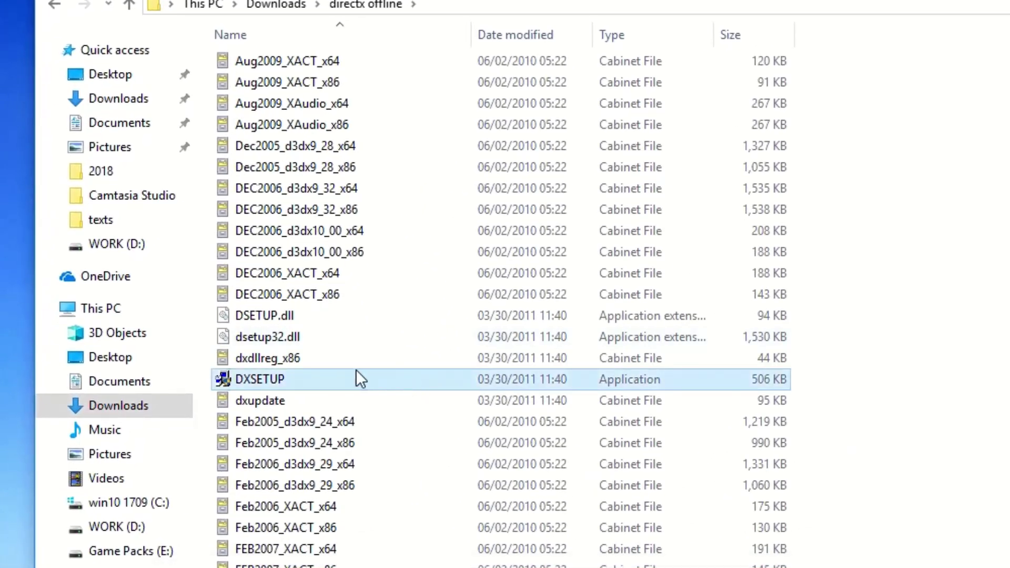
pyautogui.doubleClick(360, 379)
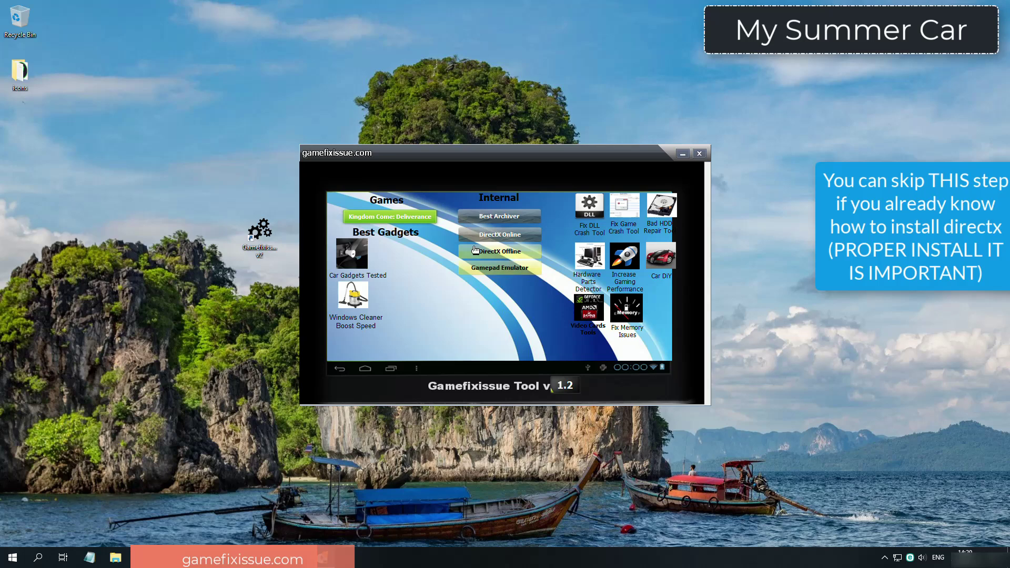
# - Install DirectX Offline through the Gamefixissue Tool, accepting the license agreement, and close the tool when the installation ends
pyautogui.click(506, 254)
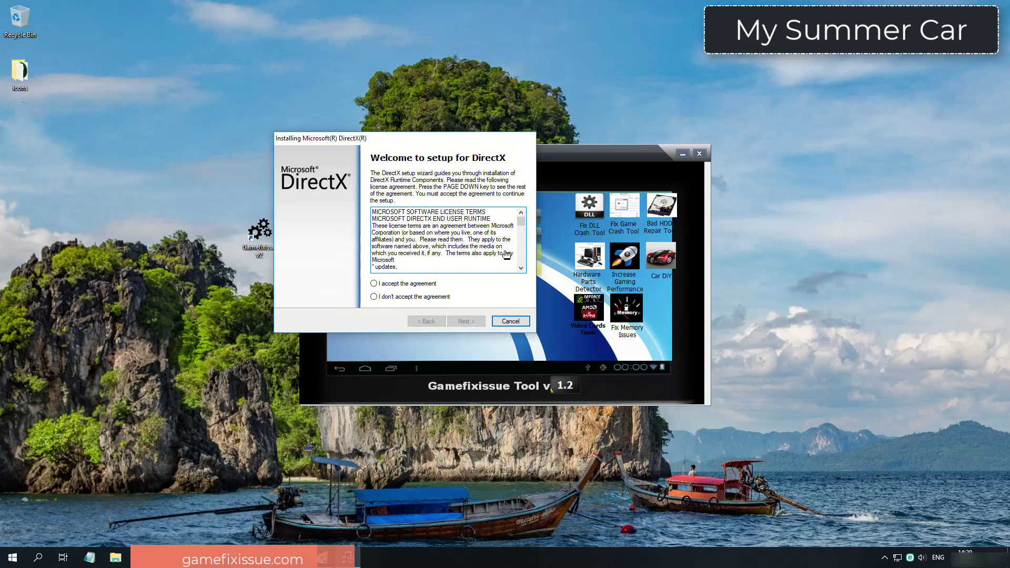
pyautogui.hotkey('alt', 'a')
pyautogui.press('Return')
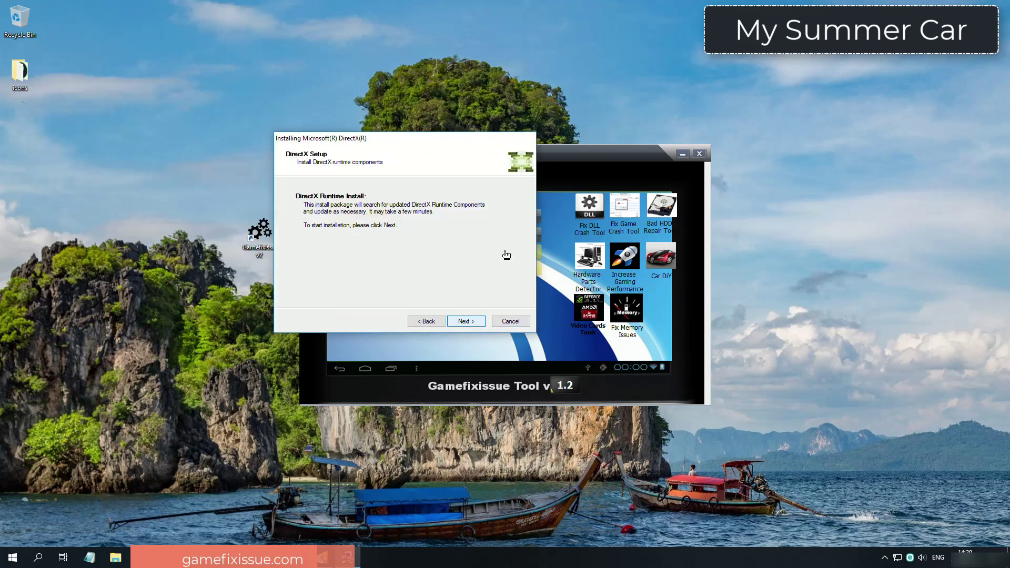
pyautogui.press('Return')
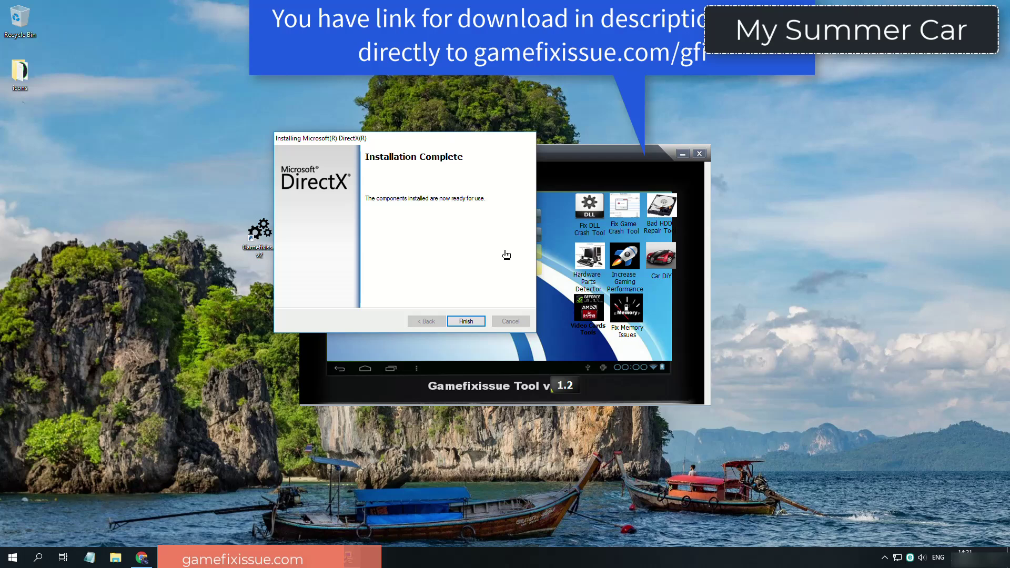
pyautogui.click(466, 321)
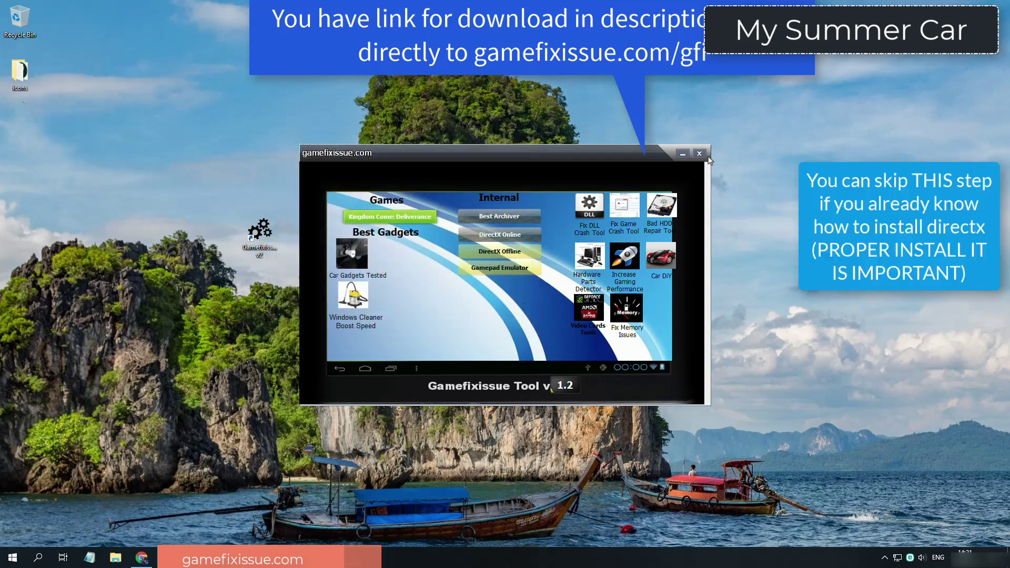
pyautogui.click(699, 154)
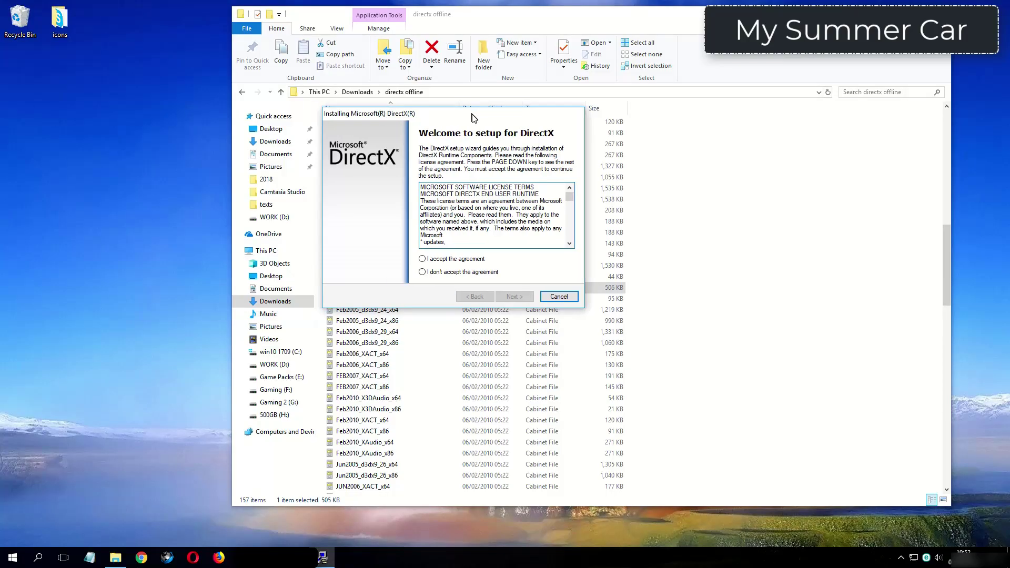
# - Accept the agreement in the DirectX setup launched from the "directx offline" folder, install the runtime components and finish the wizard
pyautogui.moveTo(472, 117); pyautogui.dragTo(482, 125)
pyautogui.click(466, 267)
pyautogui.click(523, 306)
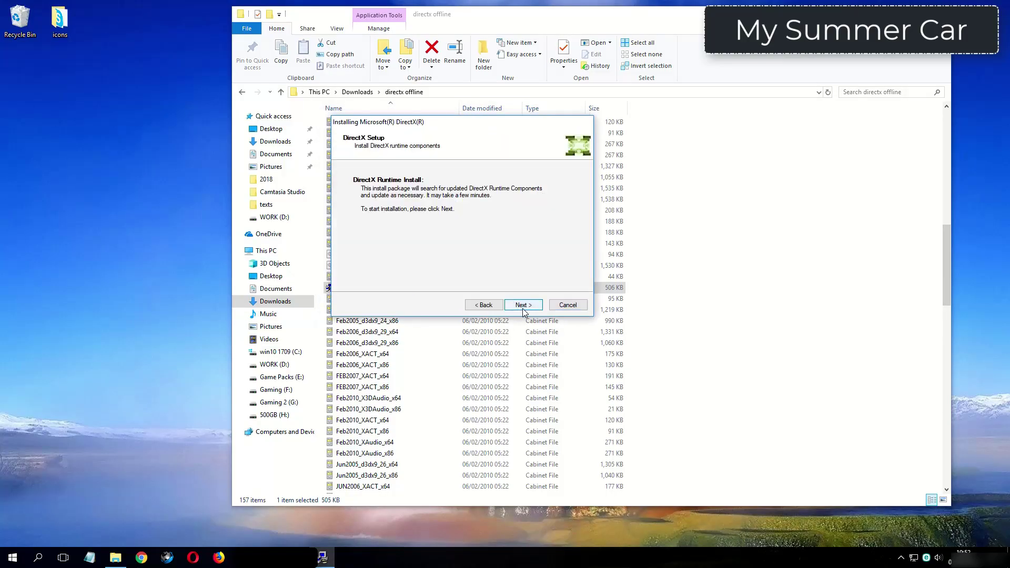
pyautogui.click(523, 306)
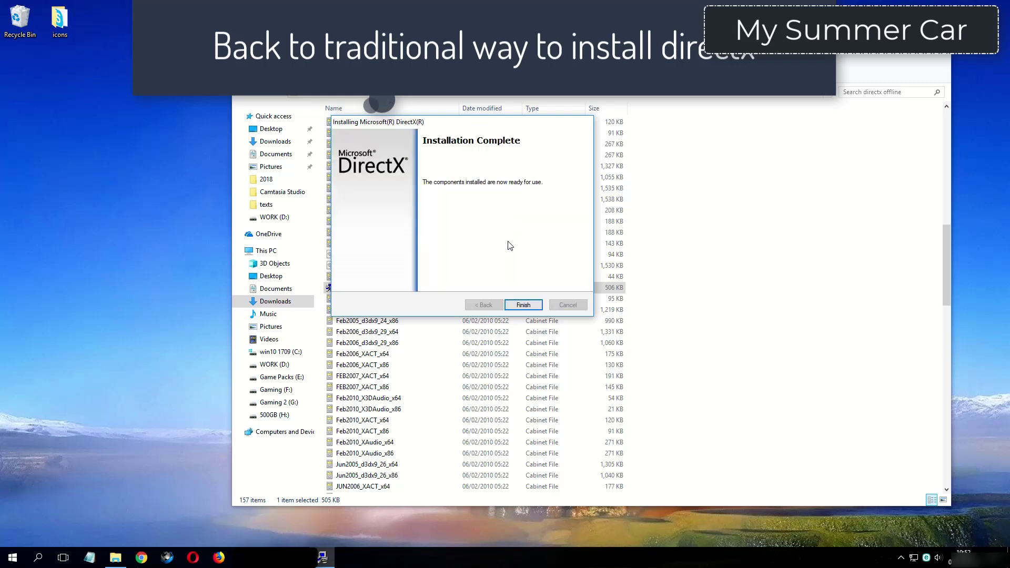
pyautogui.click(523, 306)
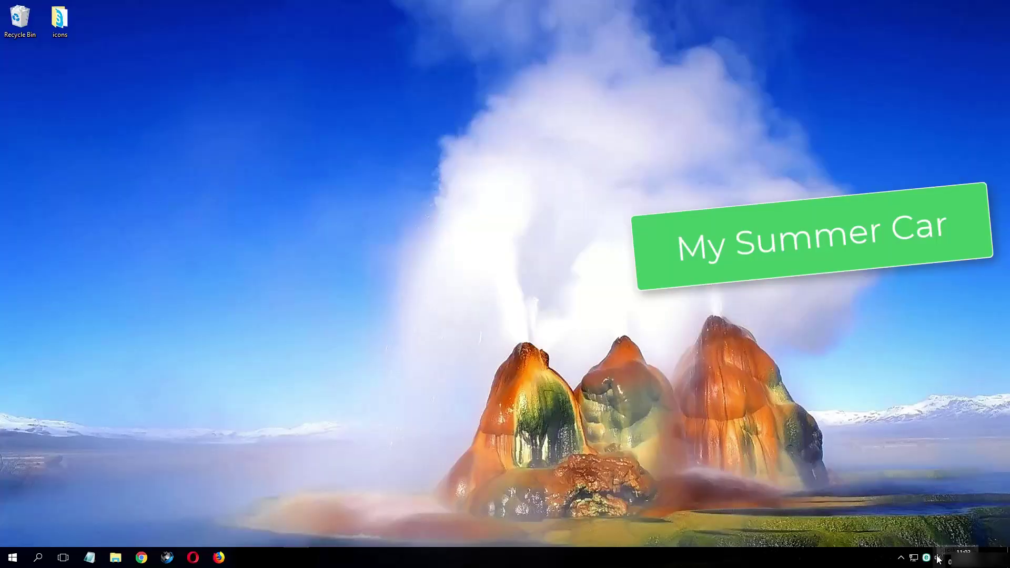
# - Open the Windows playback devices and bring up the properties of the default Speakers device
pyautogui.rightClick(938, 558)
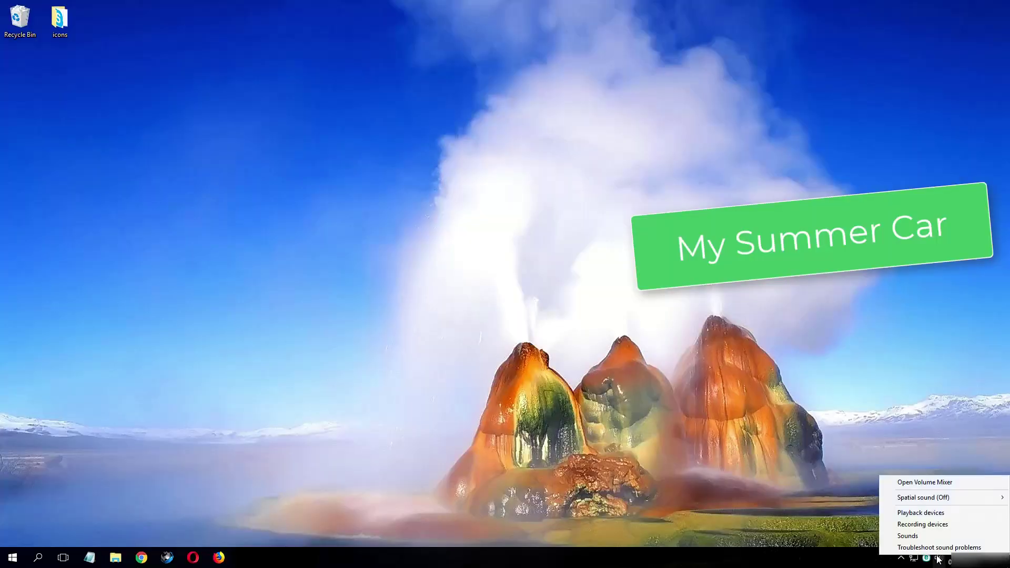
pyautogui.click(922, 513)
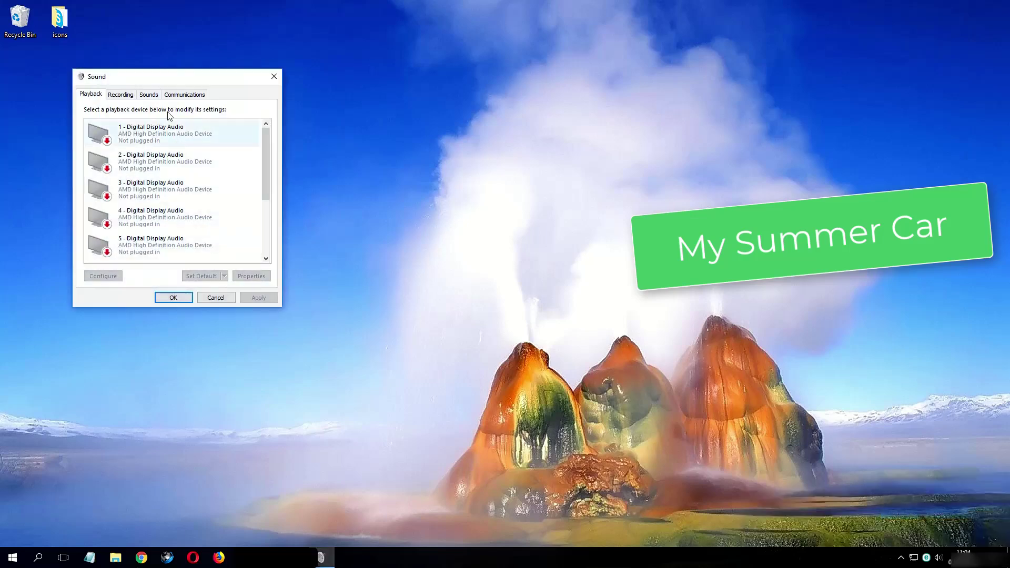
pyautogui.moveTo(168, 79); pyautogui.dragTo(403, 124)
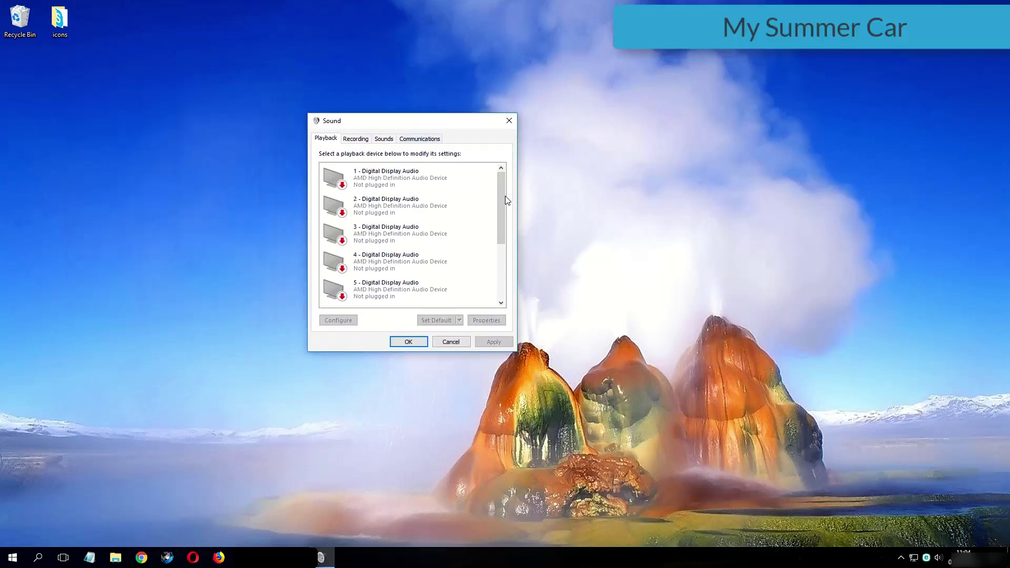
pyautogui.moveTo(505, 196); pyautogui.dragTo(515, 282)
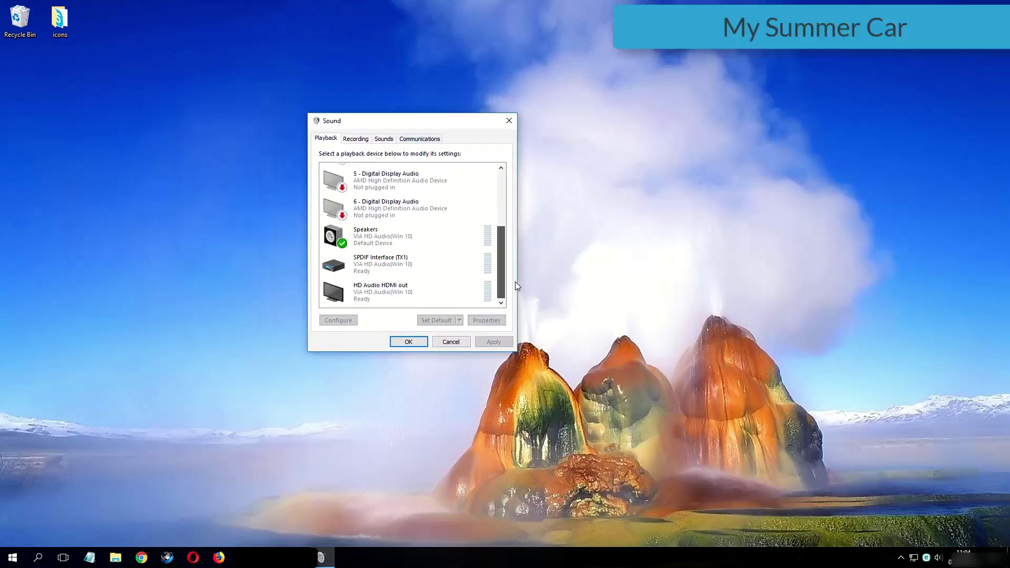
pyautogui.click(343, 246)
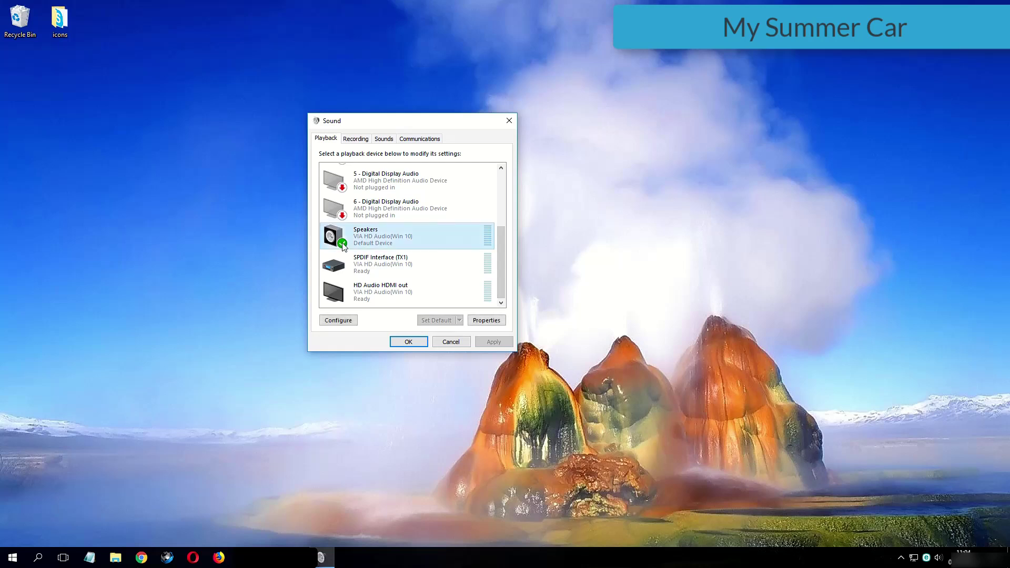
pyautogui.click(487, 321)
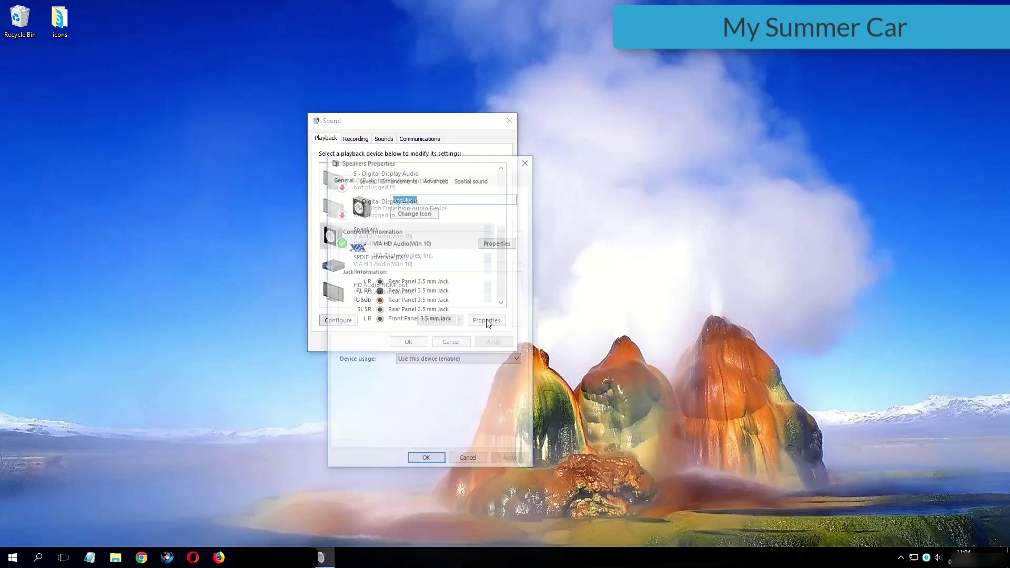
# - Try 24 bit, 192000 Hz (Studio Quality) as the default format of the Speakers
pyautogui.click(435, 179)
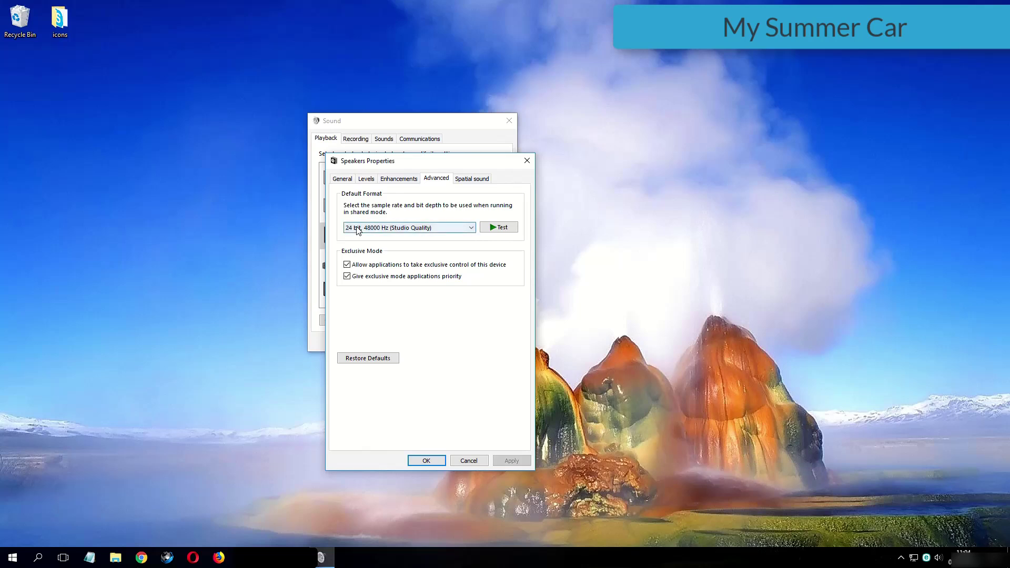
pyautogui.click(412, 228)
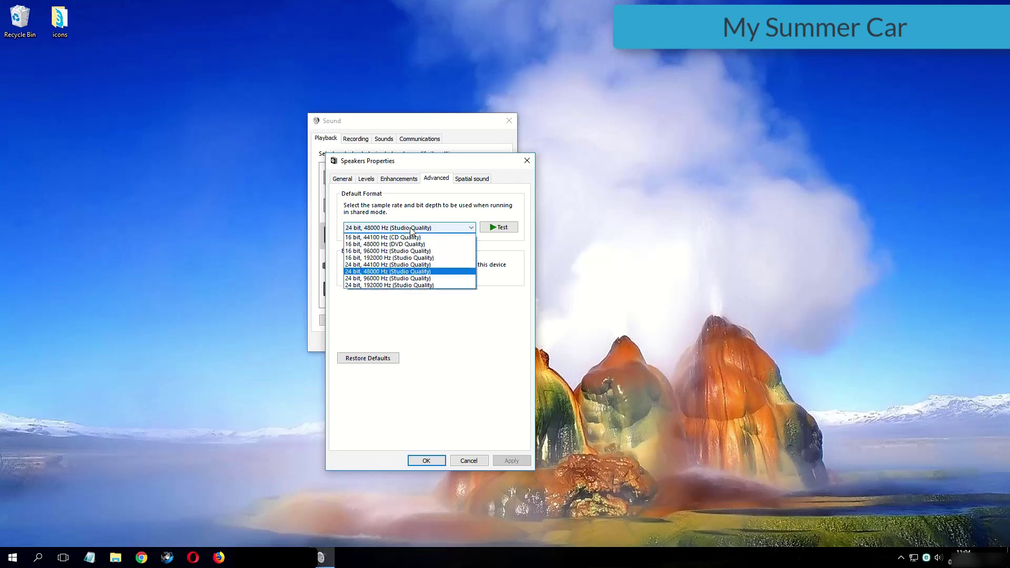
pyautogui.click(382, 285)
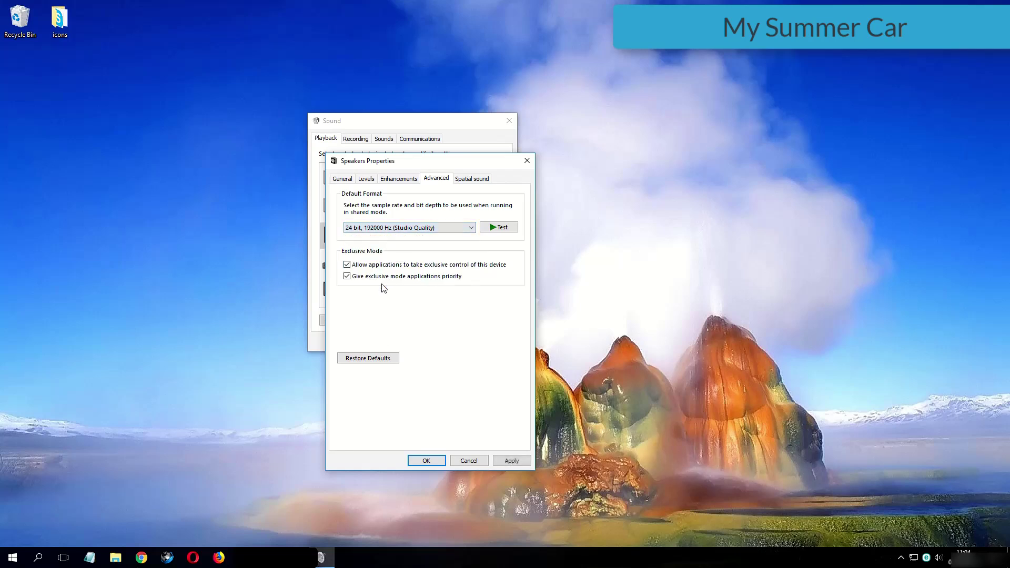
# - Apply the 16 bit, 44100 Hz (CD Quality) default format to the Speakers despite the device being in use, and close the sound settings
pyautogui.click(451, 228)
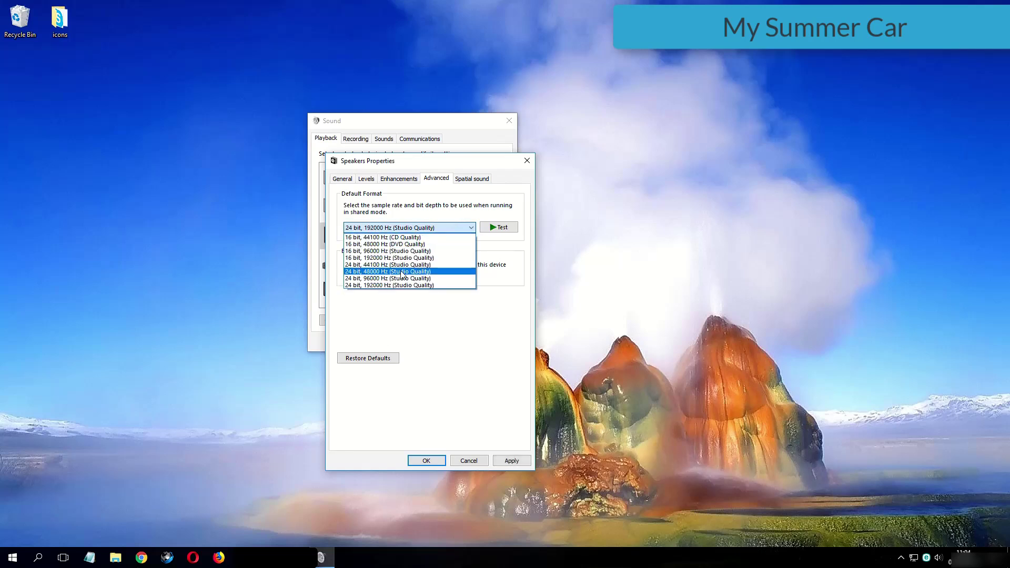
pyautogui.click(401, 237)
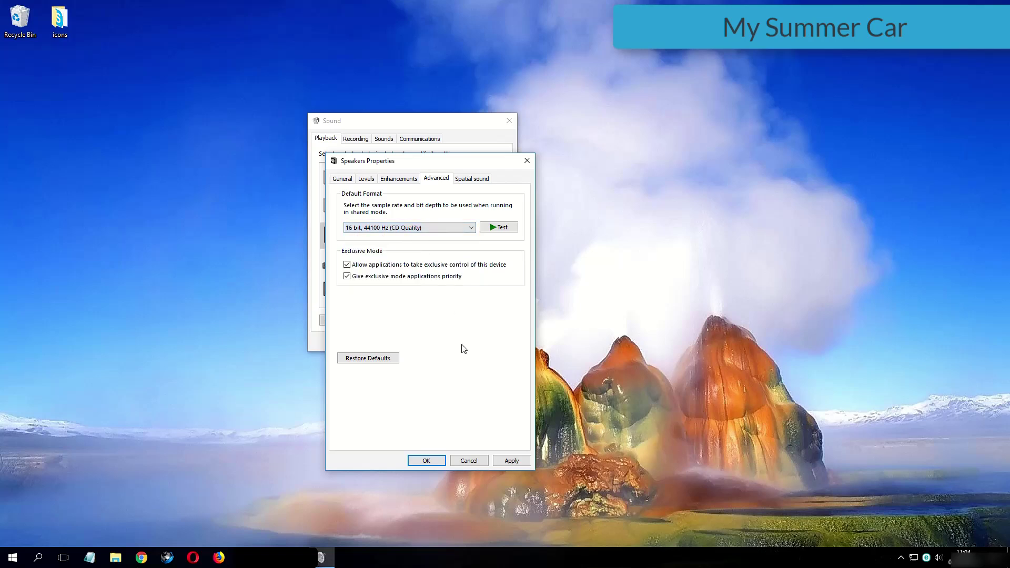
pyautogui.click(525, 461)
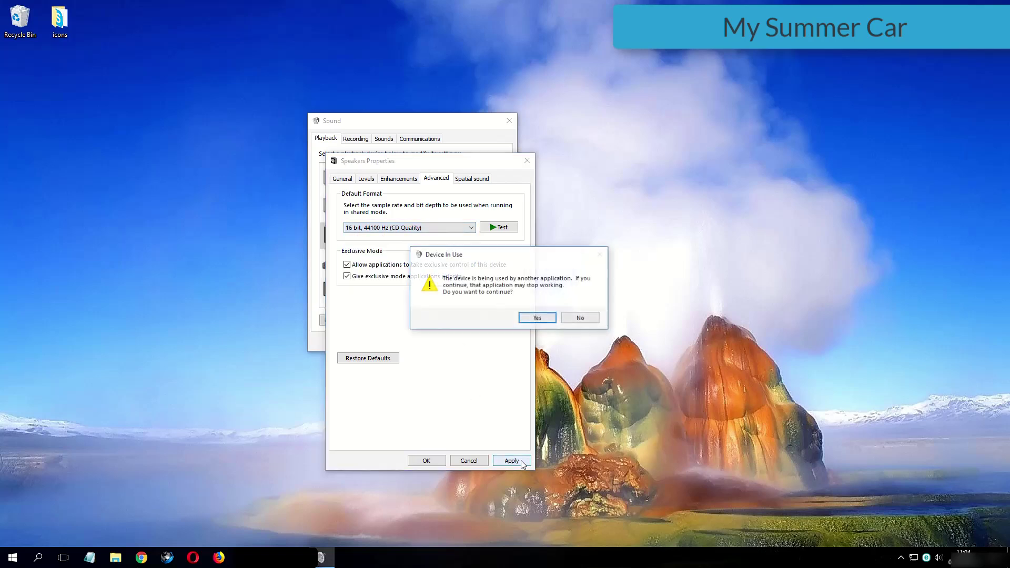
pyautogui.click(532, 319)
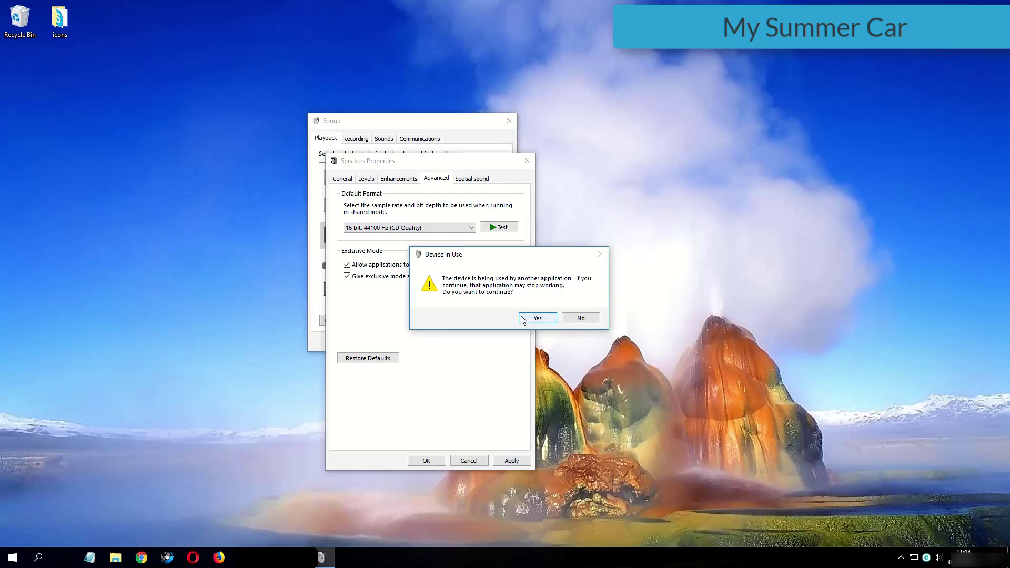
pyautogui.click(426, 461)
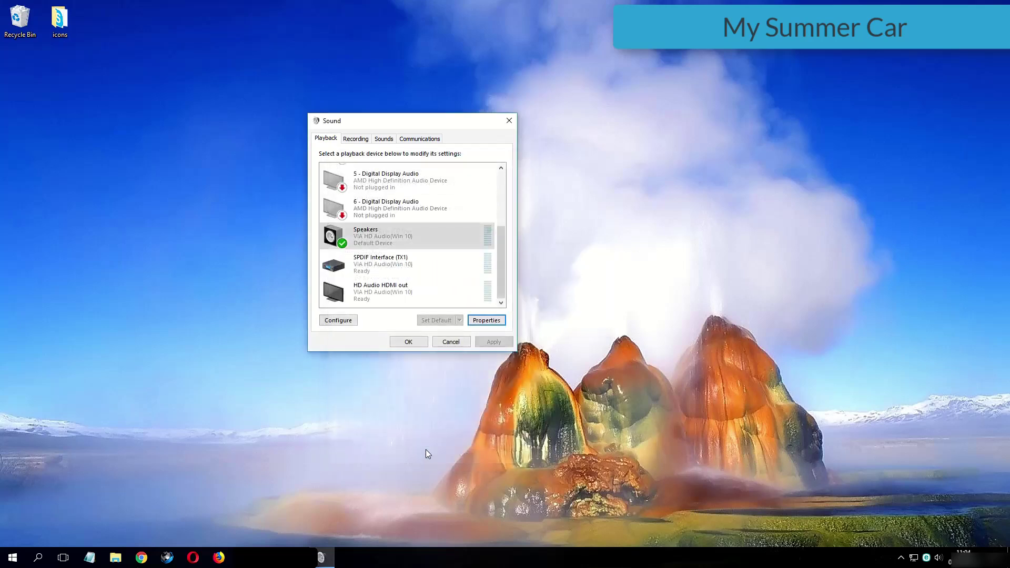
pyautogui.click(409, 342)
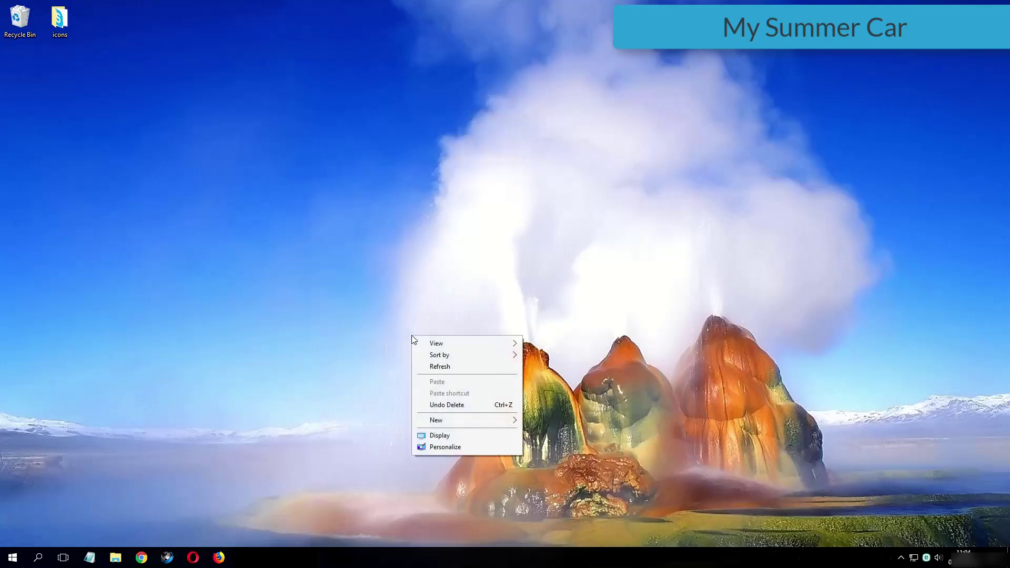
pyautogui.click(431, 365)
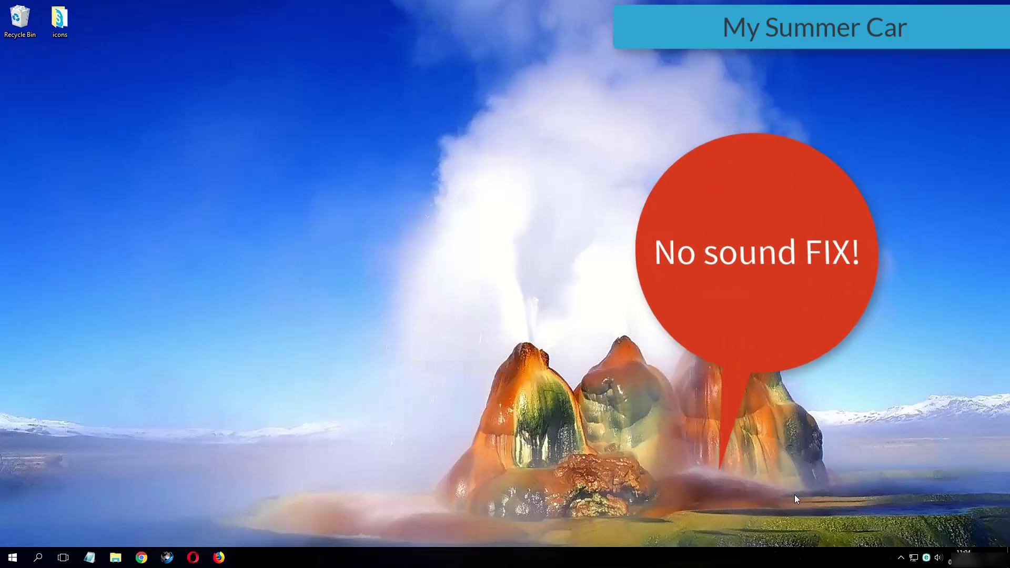
# - Reopen the Windows playback devices and bring up the properties of the default VIA HD Audio Speakers
pyautogui.rightClick(938, 557)
pyautogui.click(921, 514)
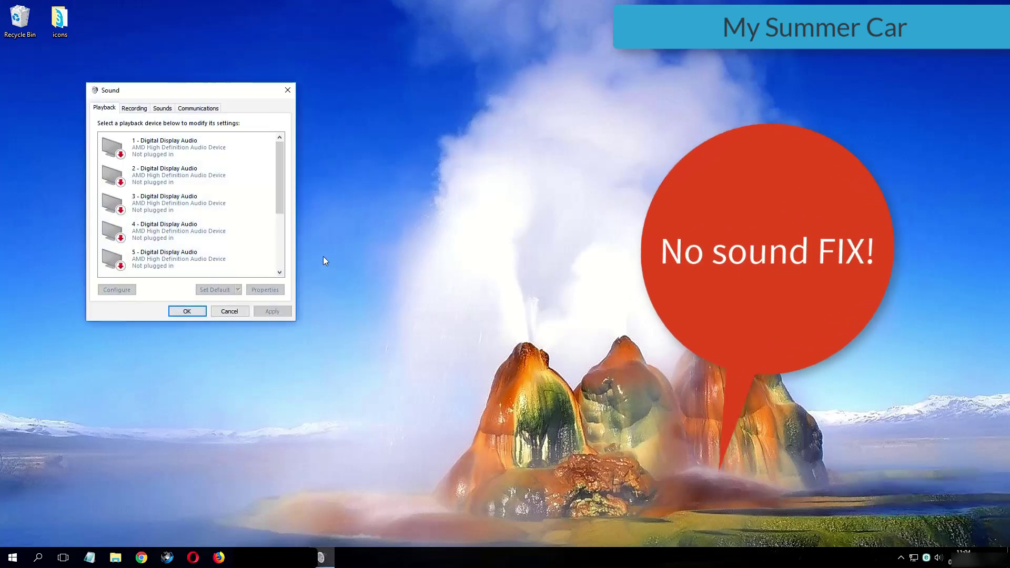
pyautogui.moveTo(172, 92); pyautogui.dragTo(280, 114)
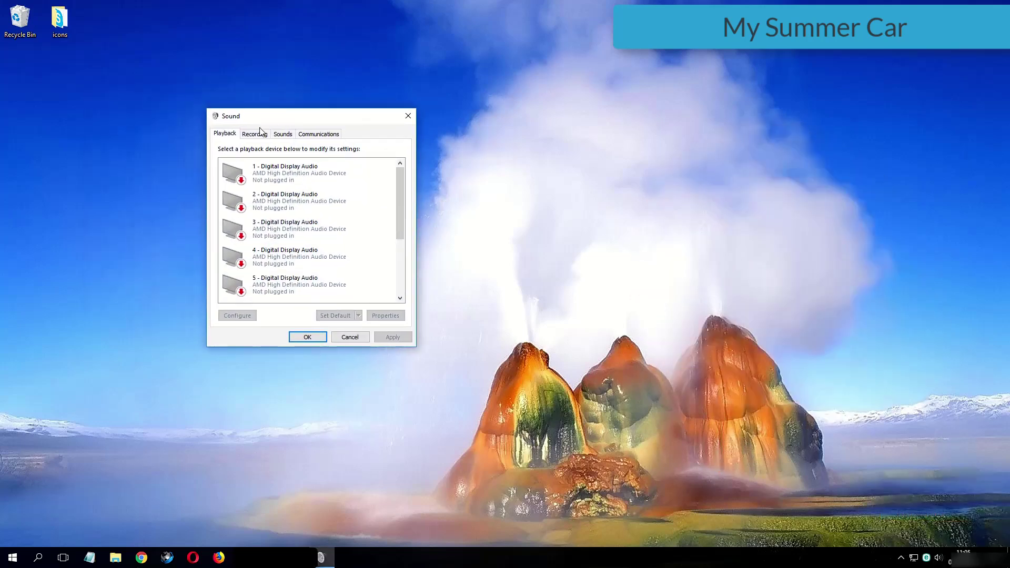
pyautogui.scroll(-2, 371, 224)
pyautogui.scroll(-2, 326, 247)
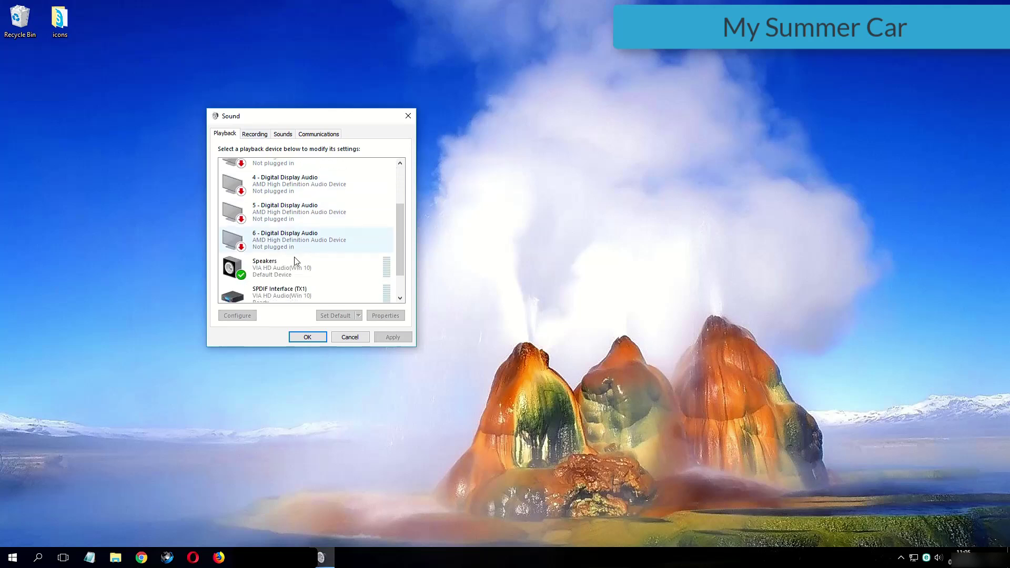
pyautogui.click(289, 266)
pyautogui.doubleClick(278, 270)
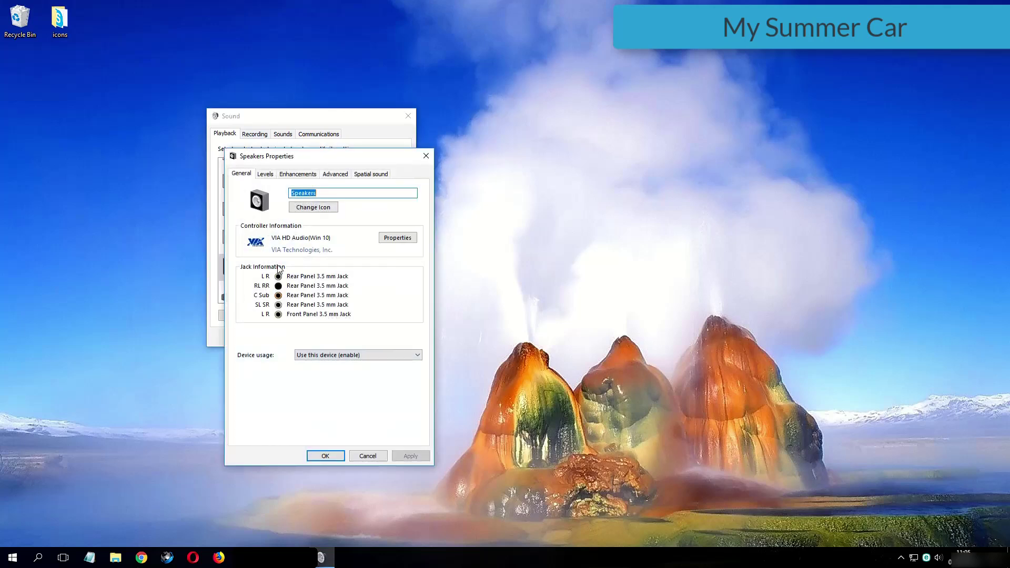
# - Apply 24 bit, 192000 Hz (Studio Quality) as the Speakers' default format and close both sound dialogs
pyautogui.click(338, 179)
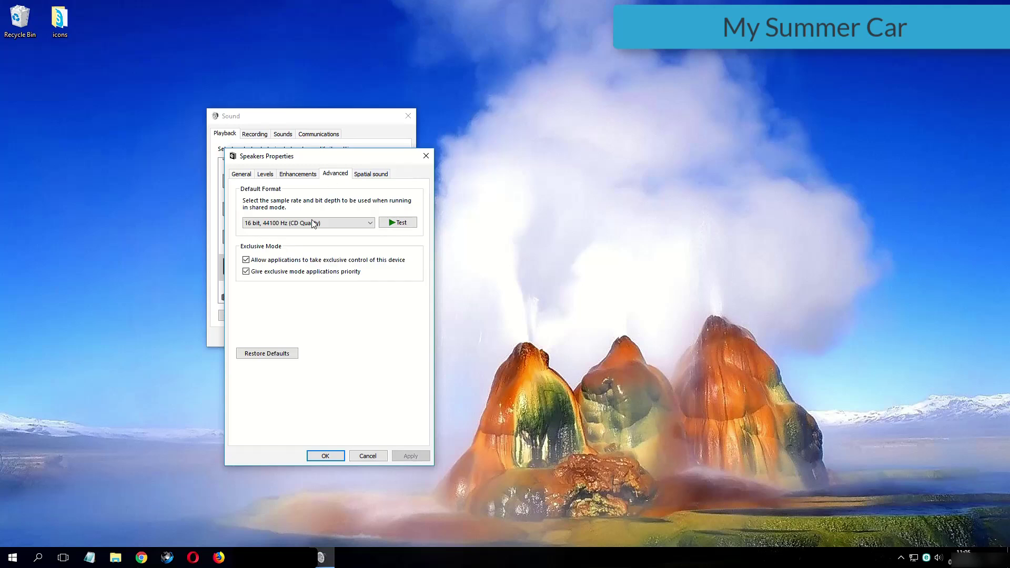
pyautogui.click(316, 224)
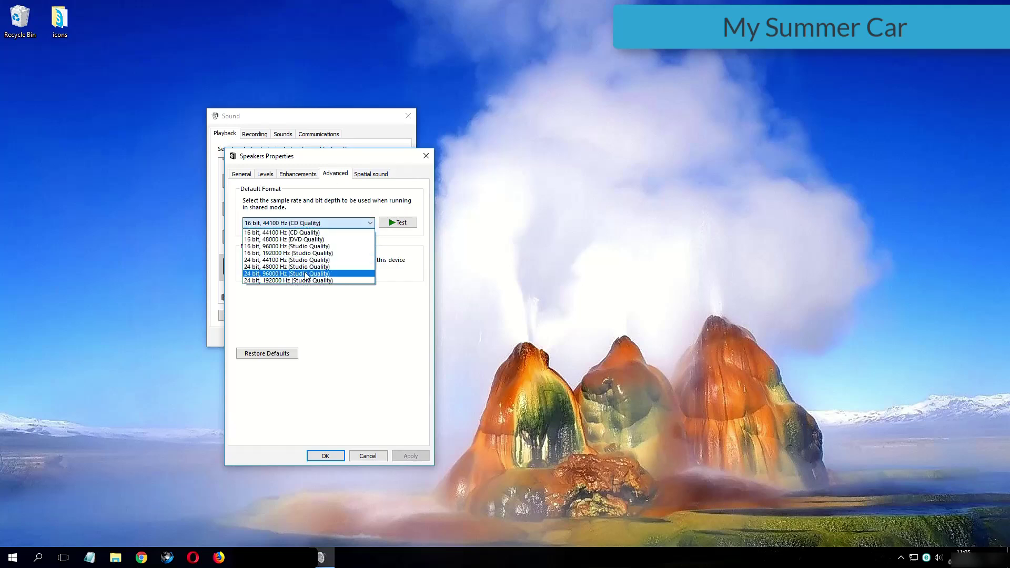
pyautogui.click(330, 281)
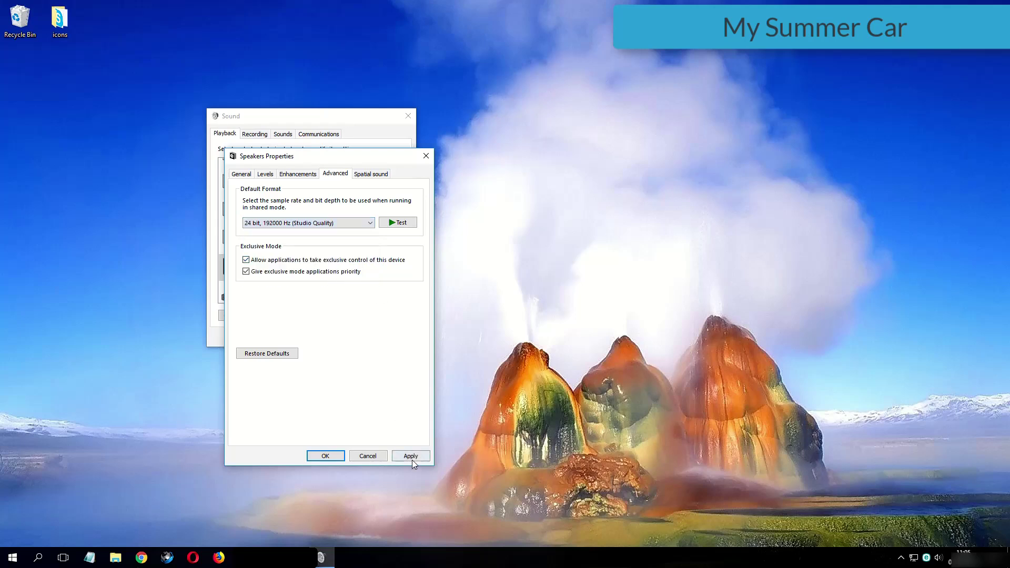
pyautogui.click(411, 457)
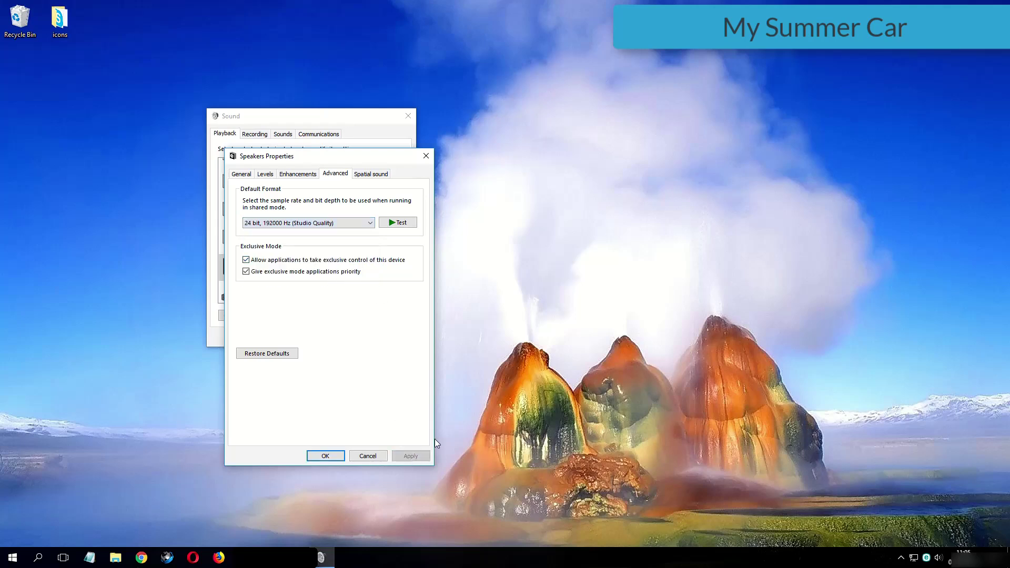
pyautogui.click(325, 453)
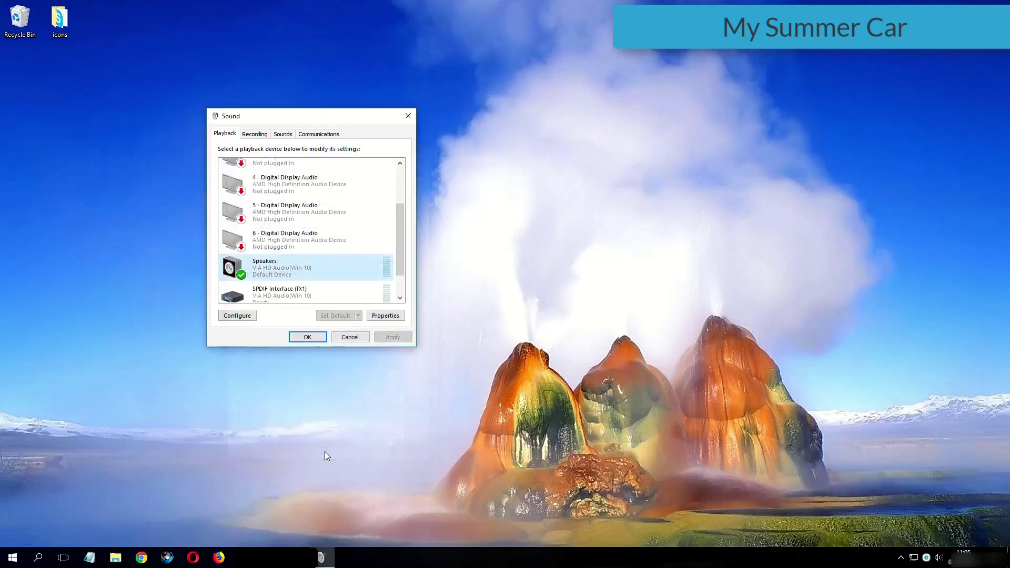
pyautogui.click(312, 342)
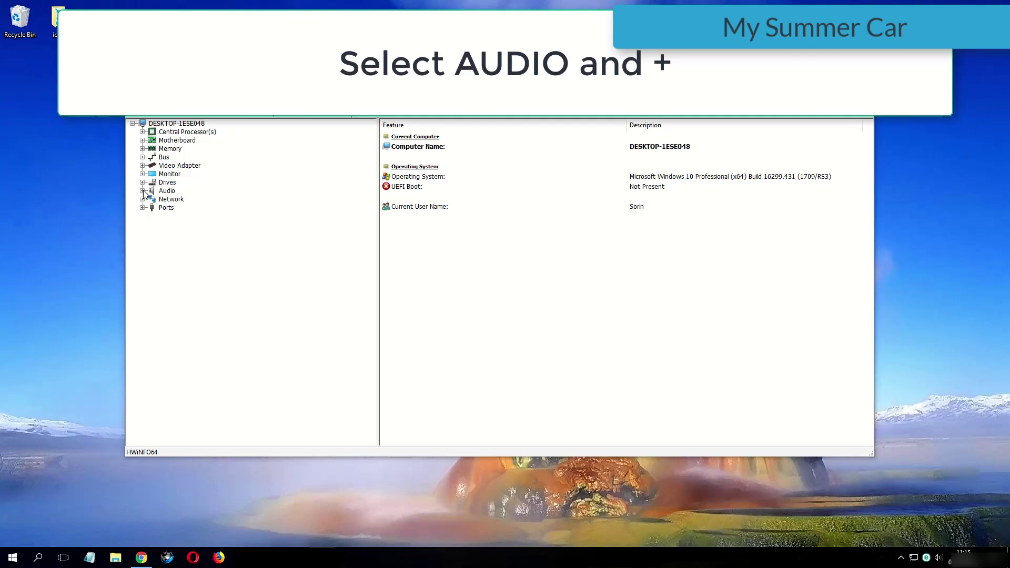
# - Expand the Audio category in HWiNFO64 and show the details of the first listed High Definition Audio Controller
pyautogui.click(162, 192)
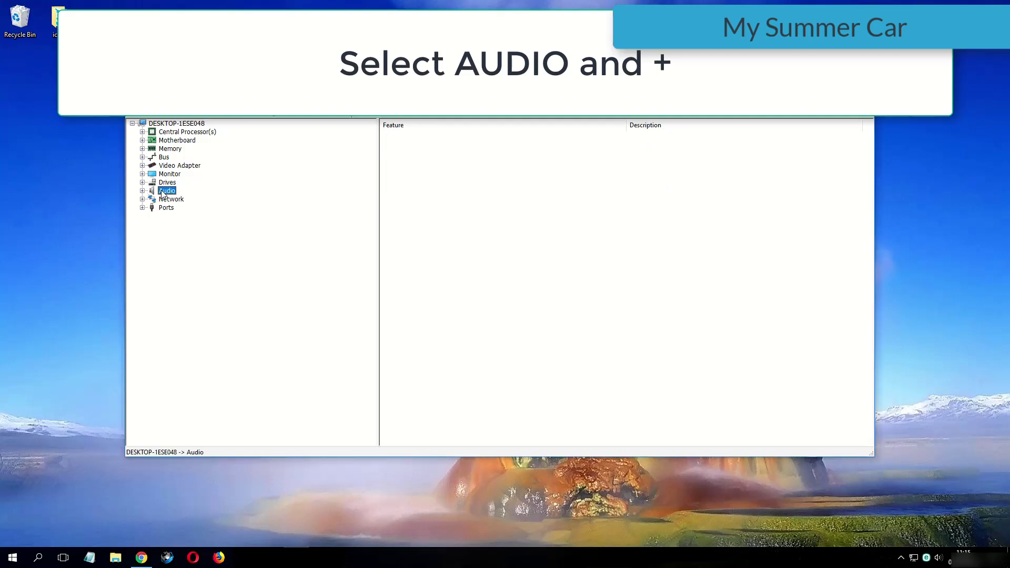
pyautogui.click(142, 191)
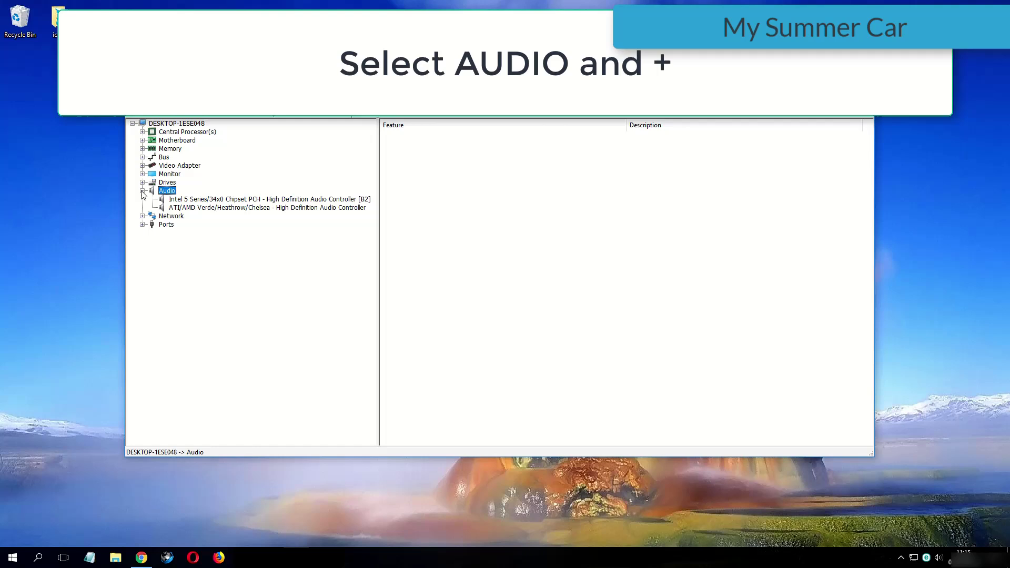
pyautogui.click(171, 200)
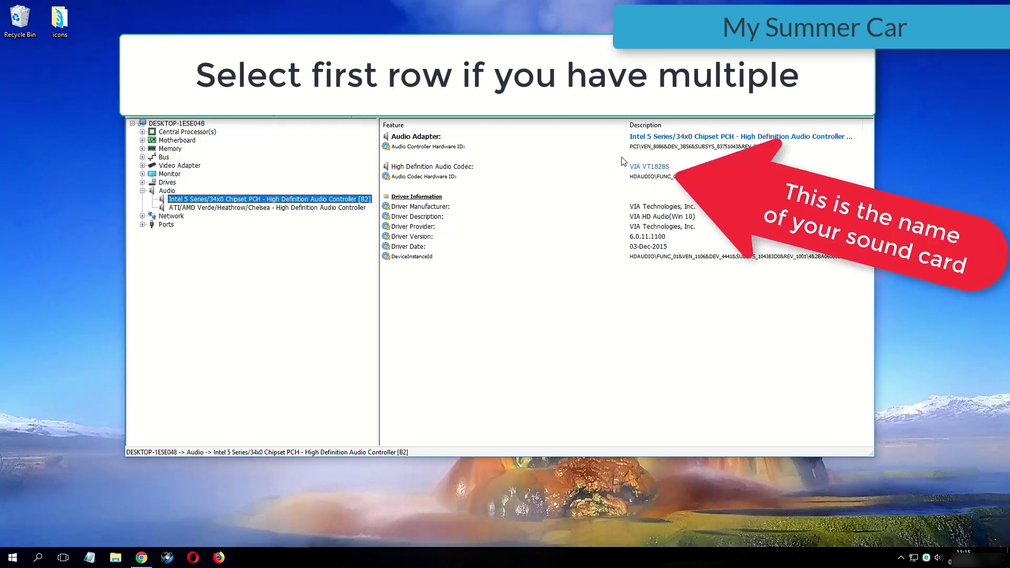
# - Examine the product and driver options offered for the High Definition Audio Codec entry and dismiss them without choosing one
pyautogui.click(666, 166)
pyautogui.rightClick(671, 170)
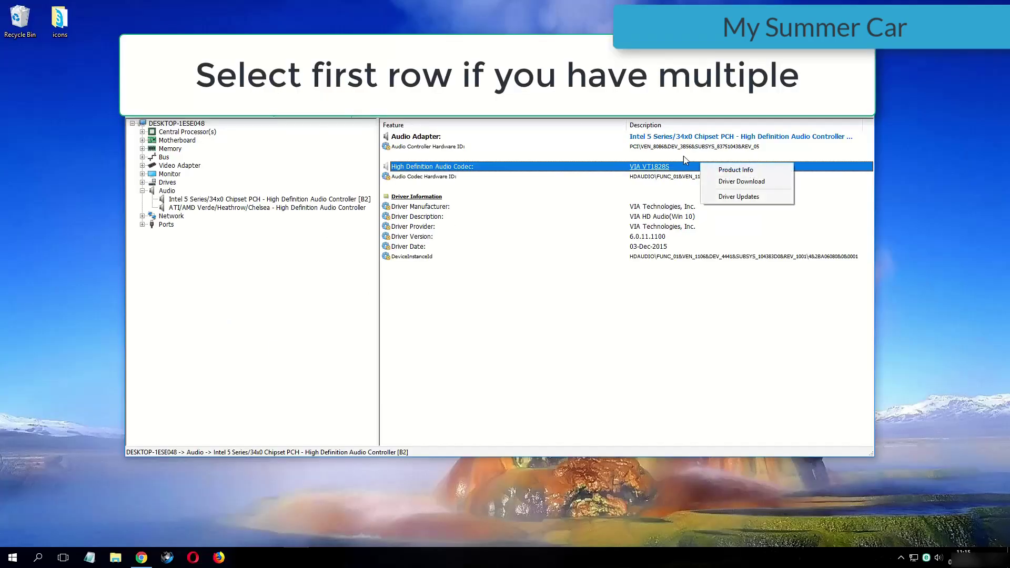
pyautogui.click(683, 156)
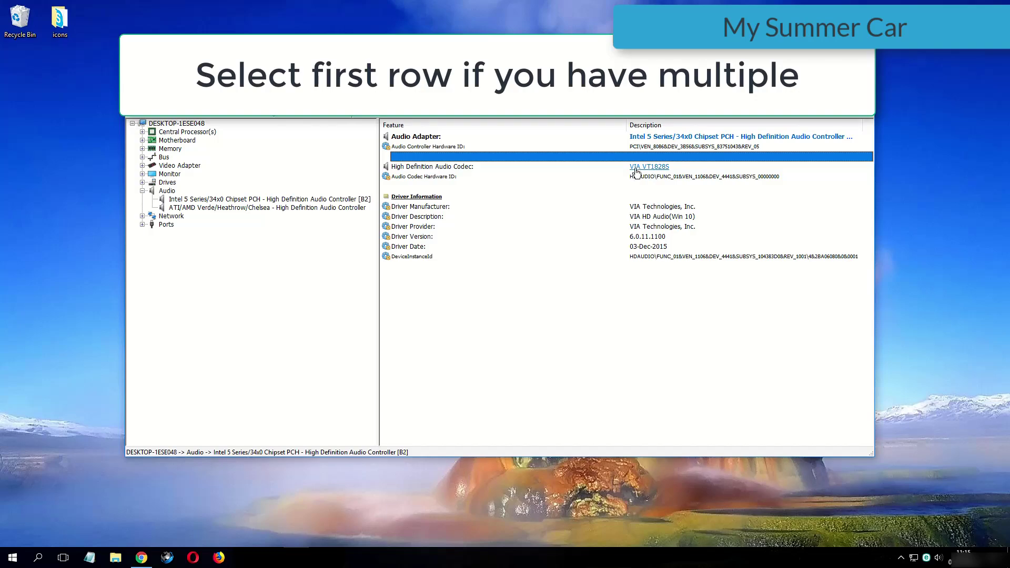
pyautogui.rightClick(646, 167)
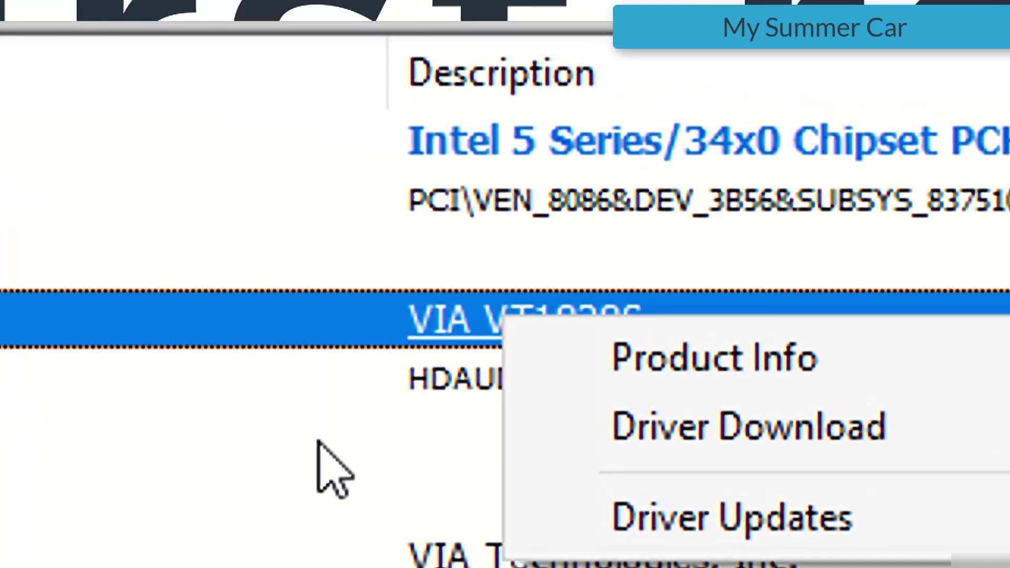
pyautogui.click(616, 190)
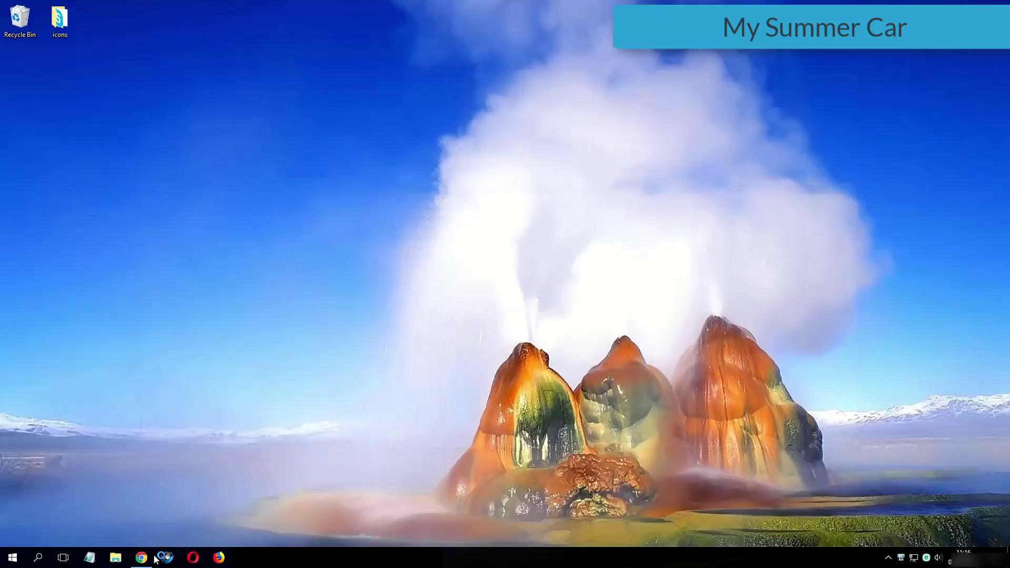
# - Switch to Chrome and review the parts detector guide on gamefixissue.com, down to the sound card example and its audio driver links
pyautogui.click(142, 560)
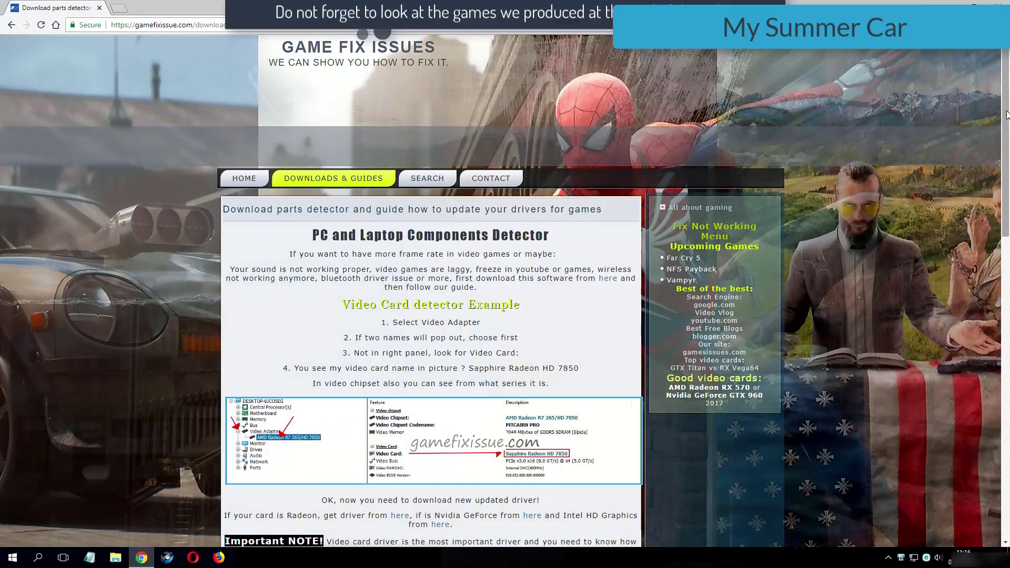
pyautogui.moveTo(1008, 132); pyautogui.dragTo(1005, 173)
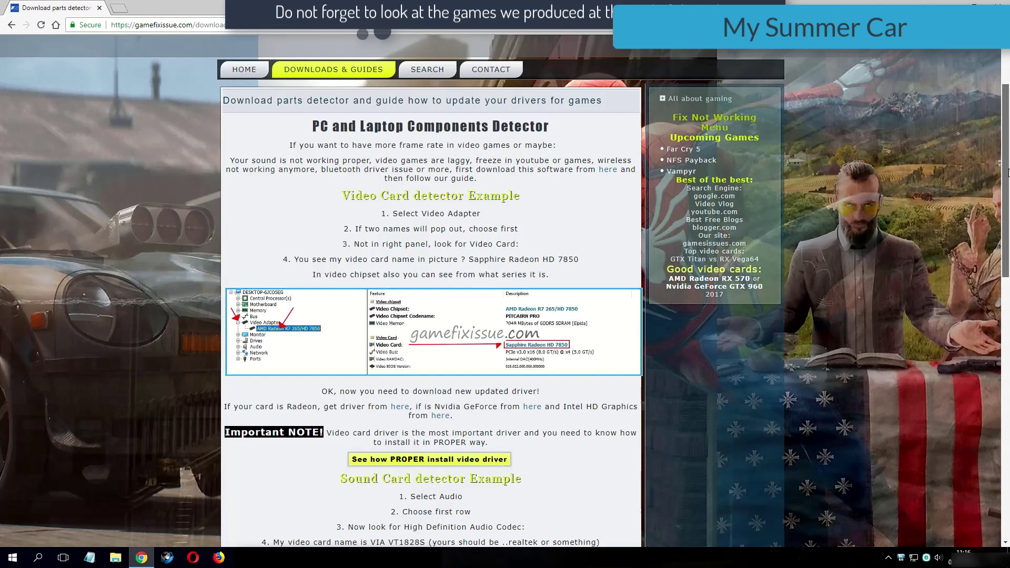
pyautogui.scroll(-7, 654, 407)
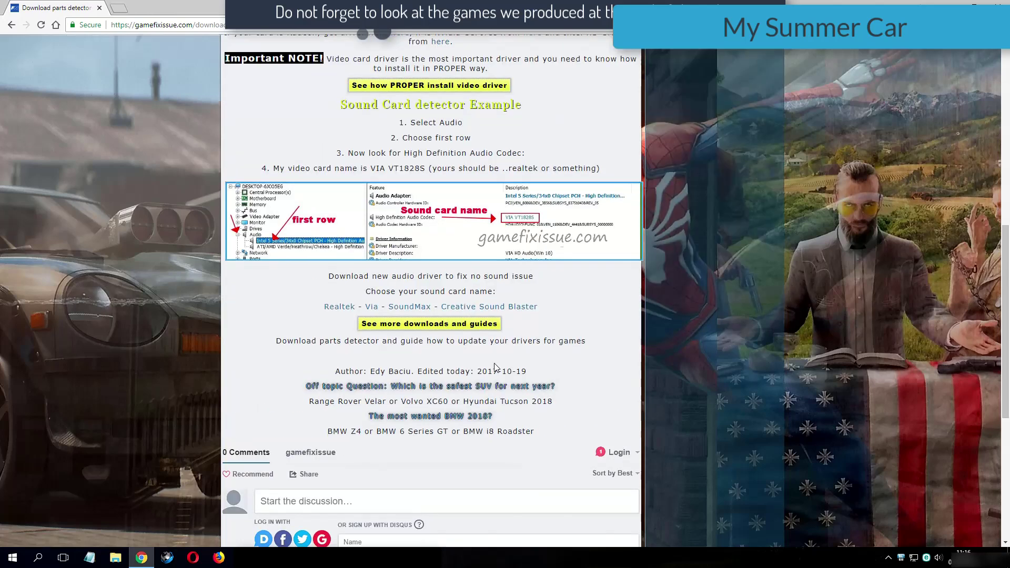
pyautogui.scroll(-7, 495, 366)
pyautogui.scroll(8, 305, 449)
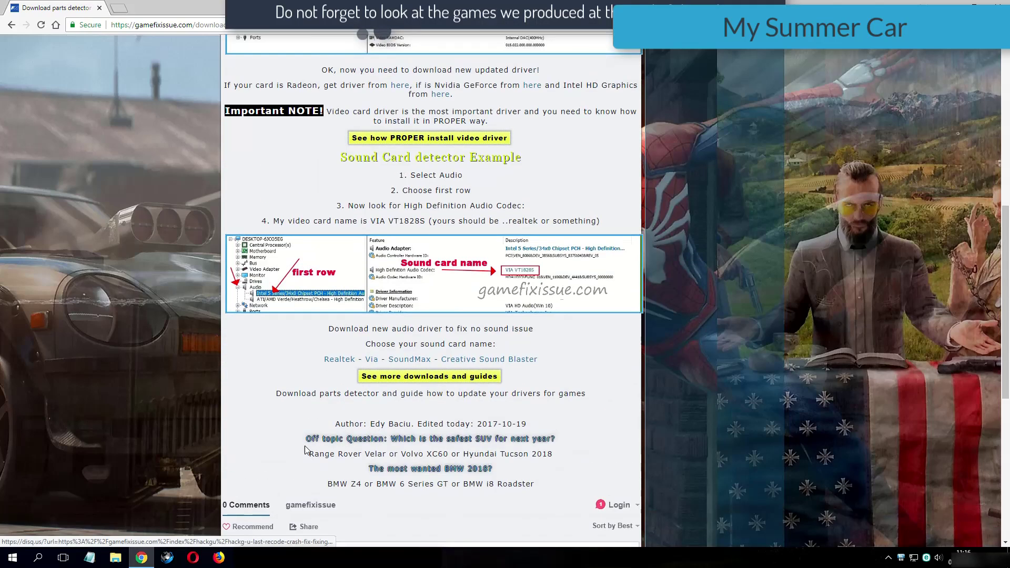
pyautogui.scroll(1, 316, 450)
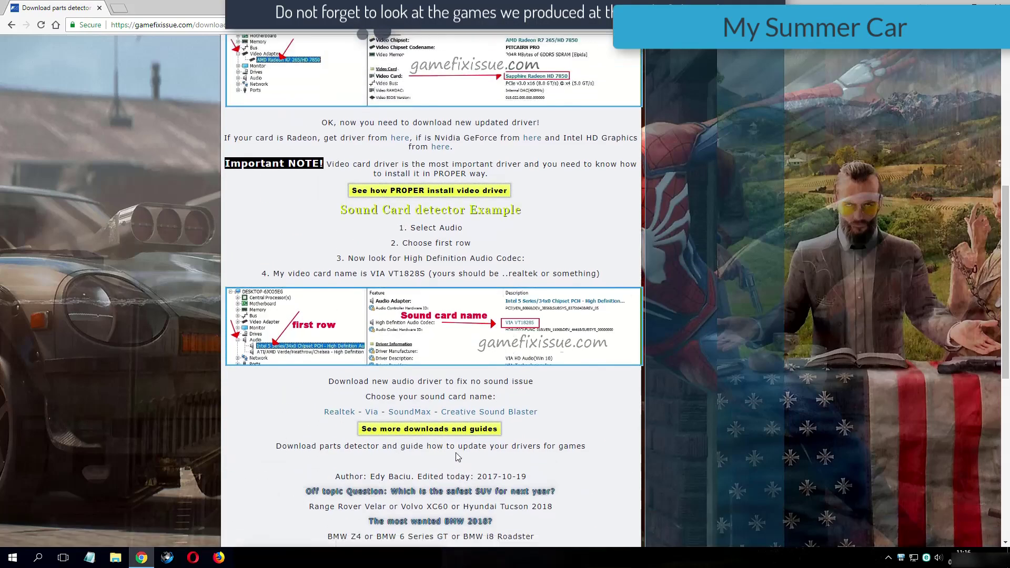
pyautogui.scroll(1, 458, 457)
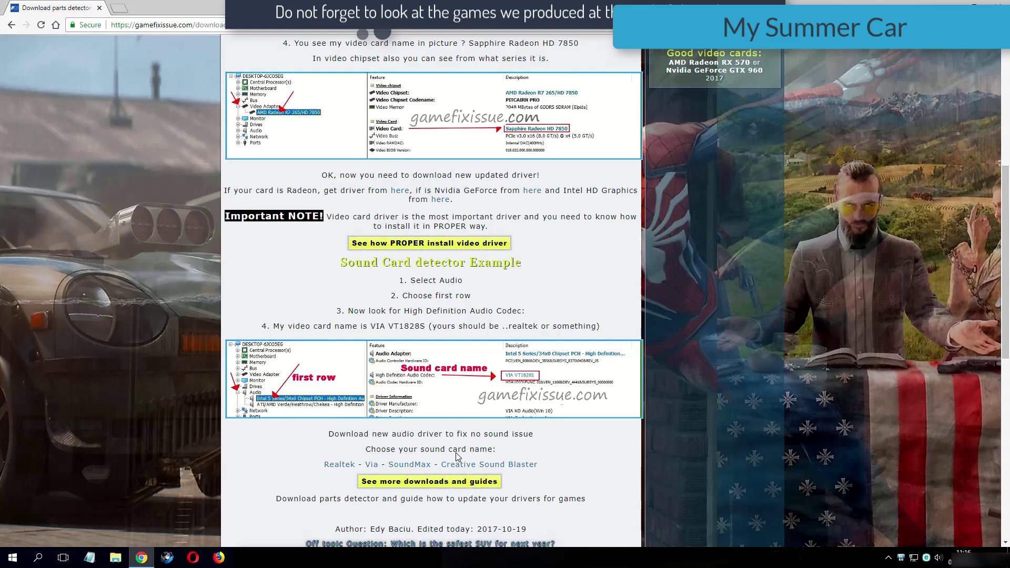